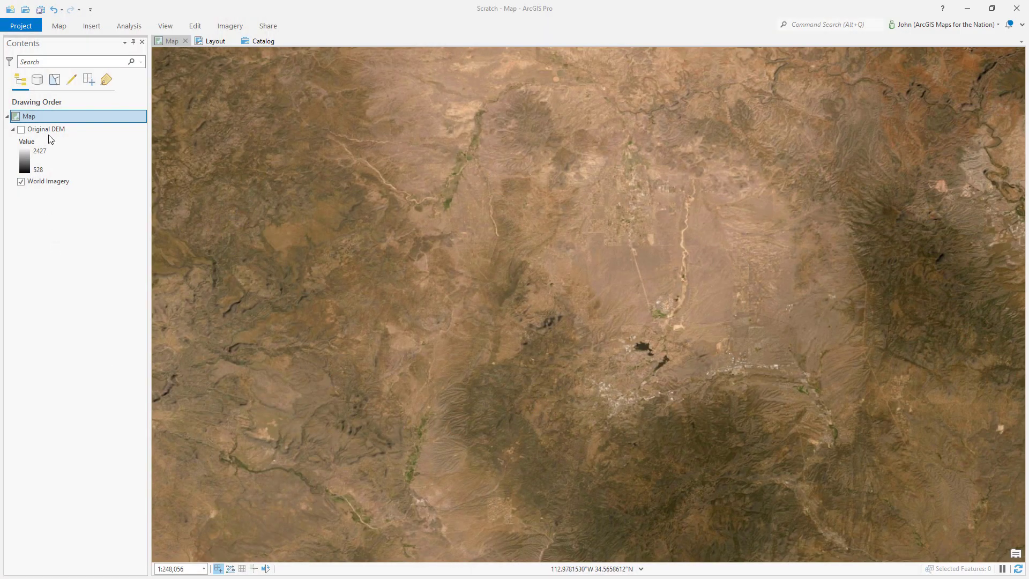
Turn on the Original DEM layer and bring up its Stretch symbology settings
click(20, 130)
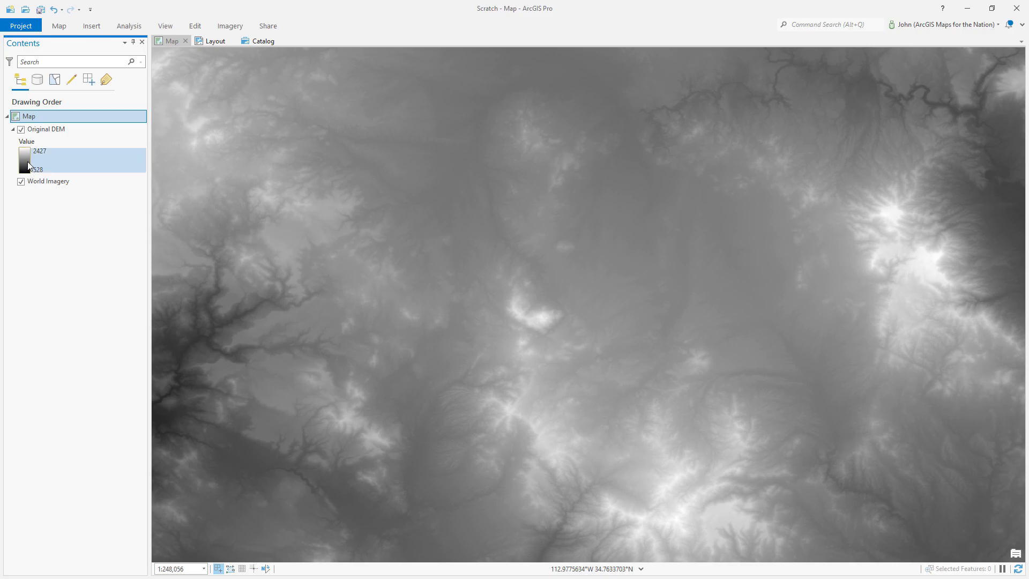
click(25, 160)
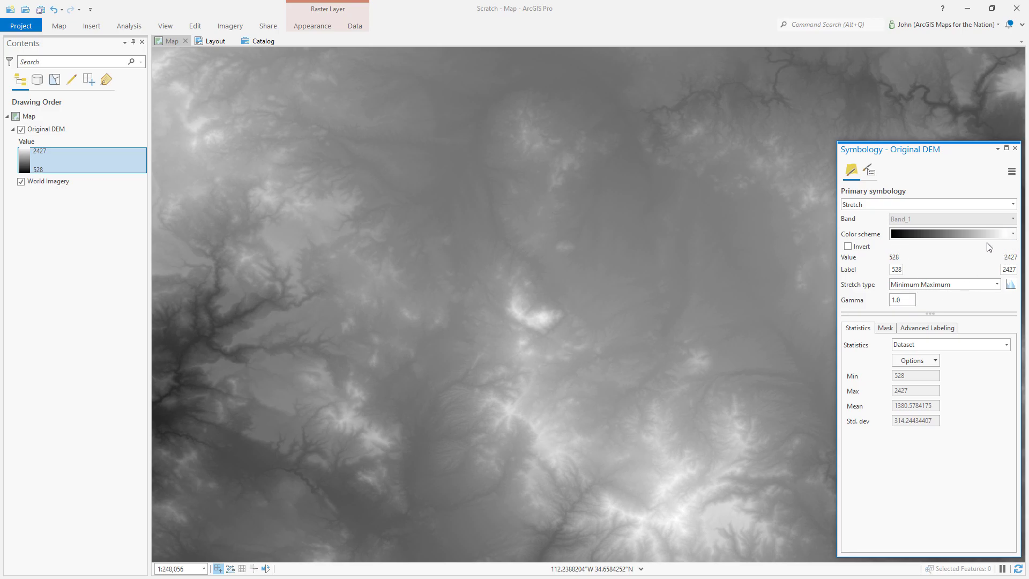
Create a 10×10 mean Statistics layer from Original DEM using the Statistics raster function
click(230, 26)
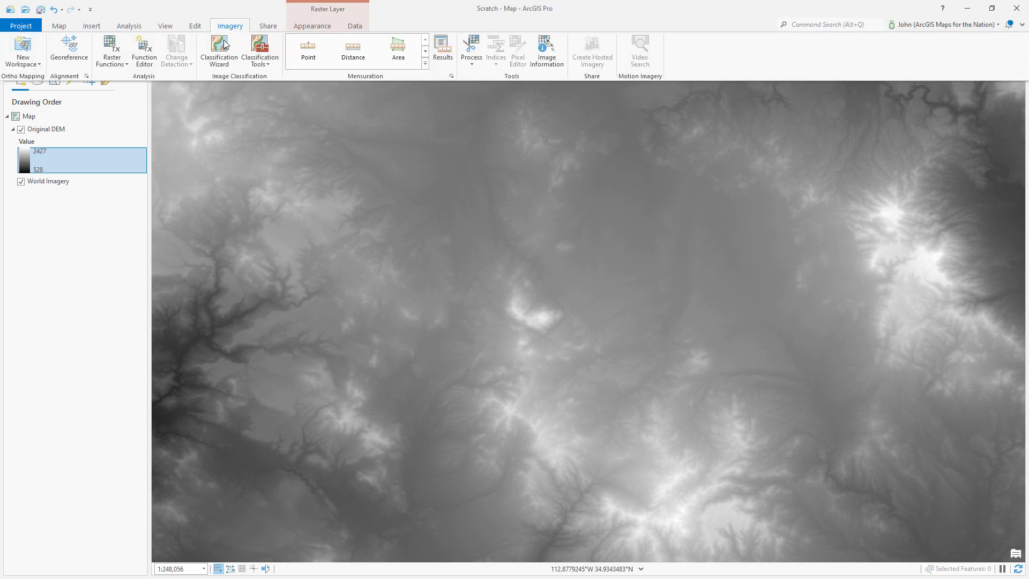
click(111, 47)
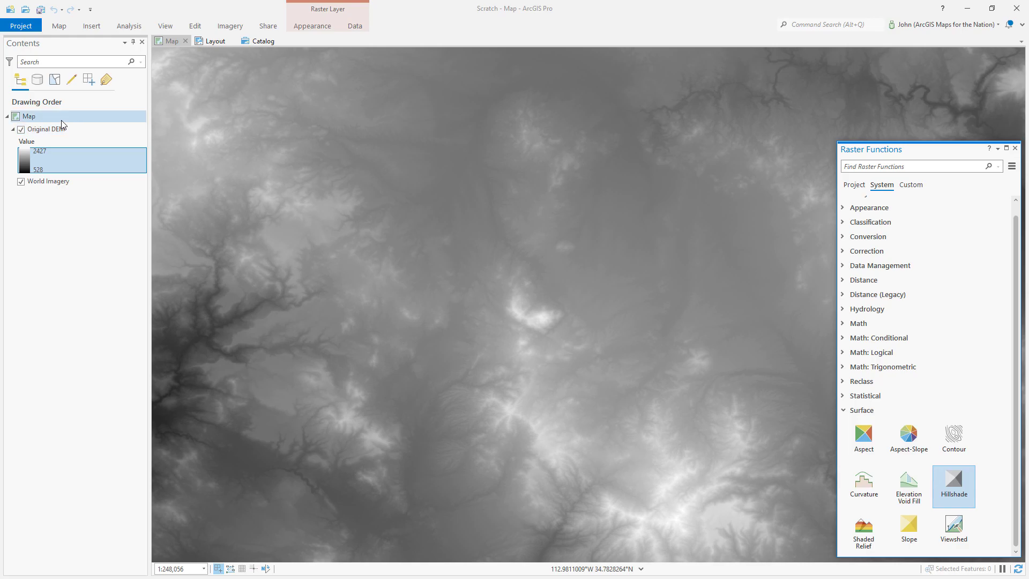
click(843, 396)
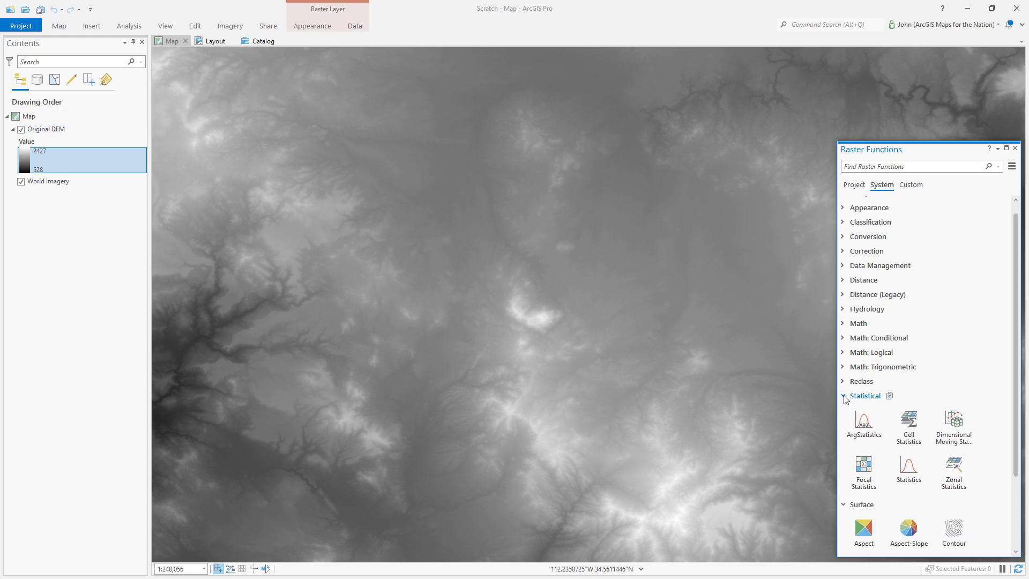
click(908, 469)
click(993, 216)
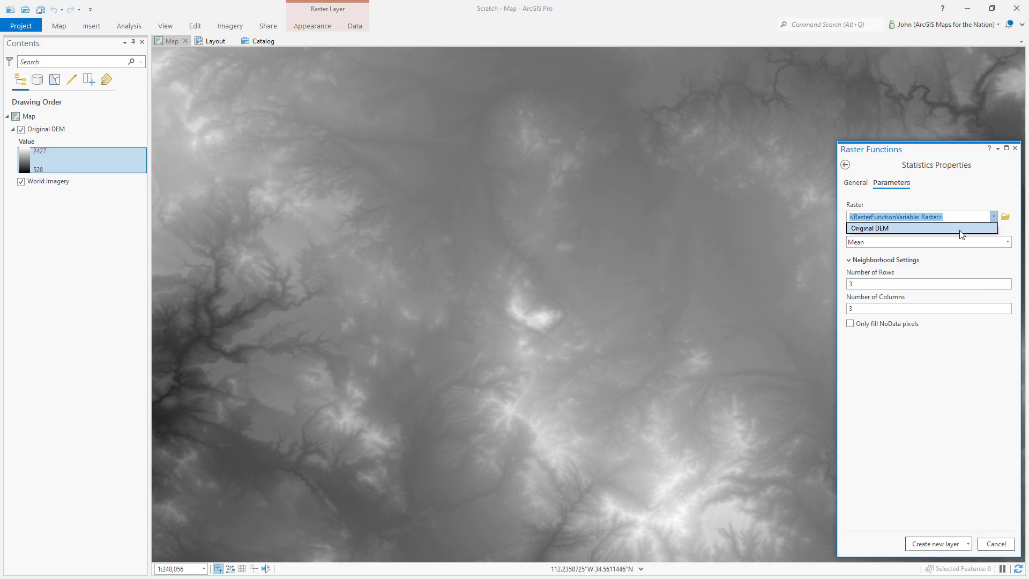
click(959, 227)
double_click(857, 282)
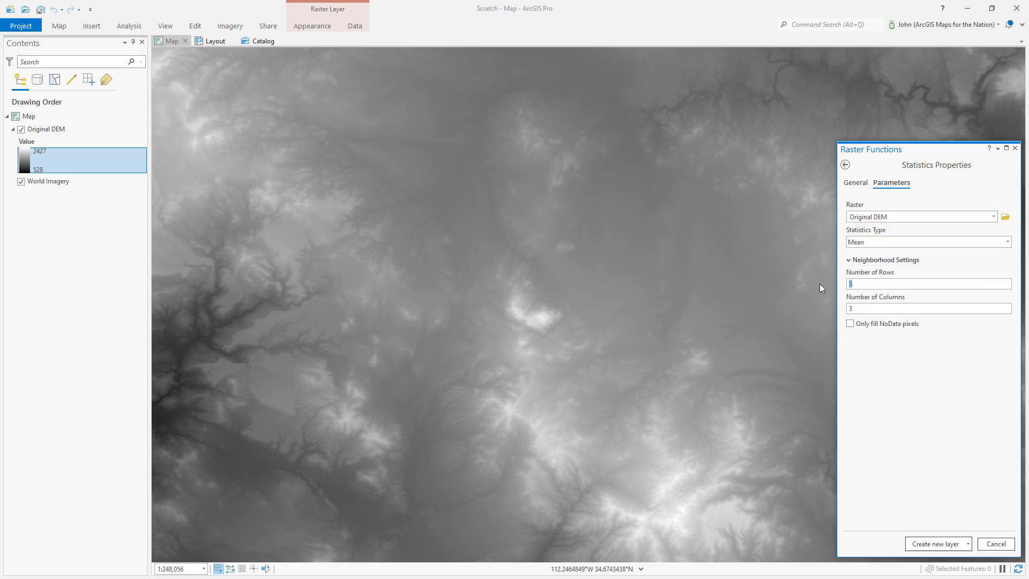
text(1010)
key(Tab)
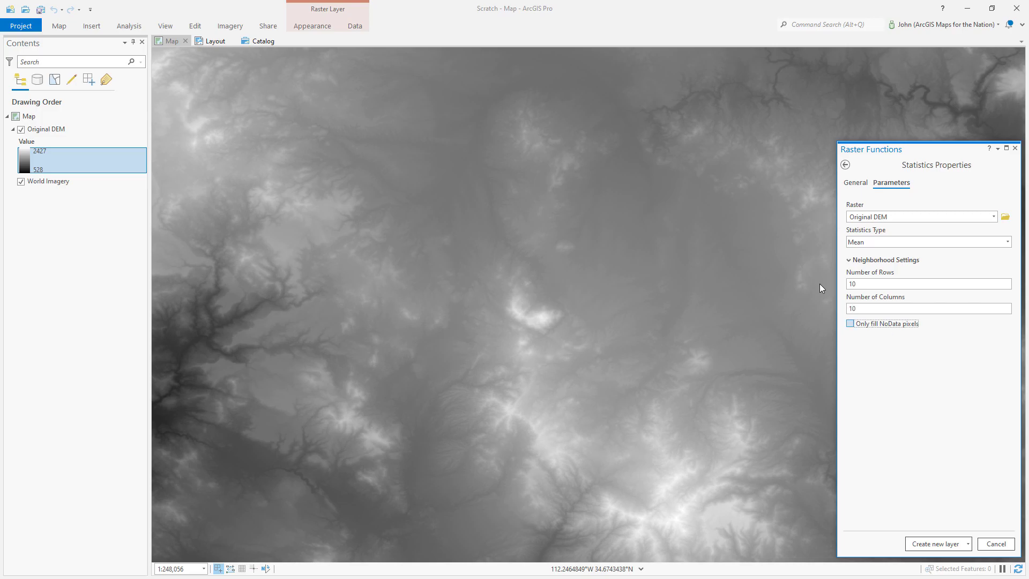
click(936, 544)
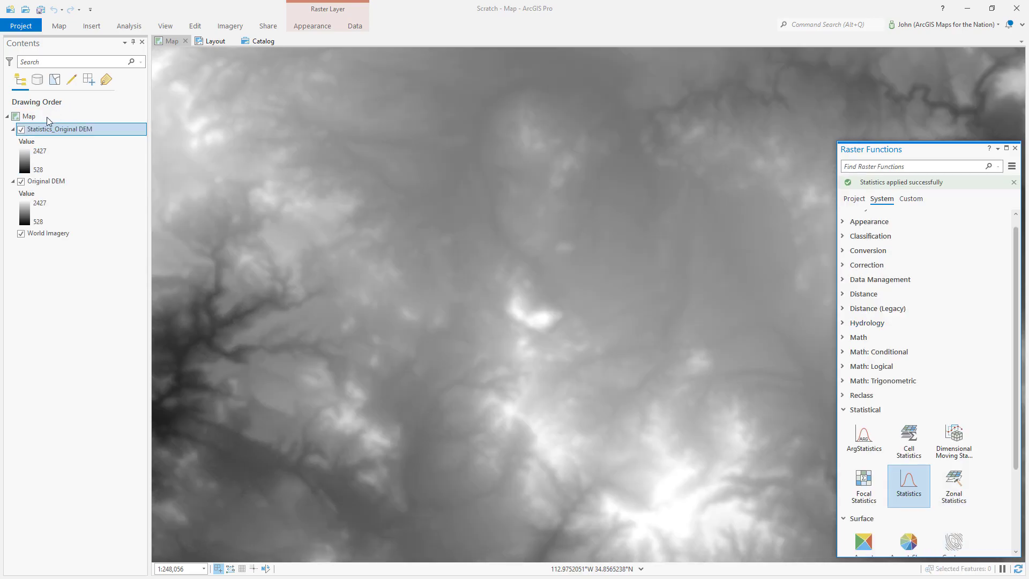
Hide the new smoothed layer and rename it Blur 10
click(21, 129)
click(38, 131)
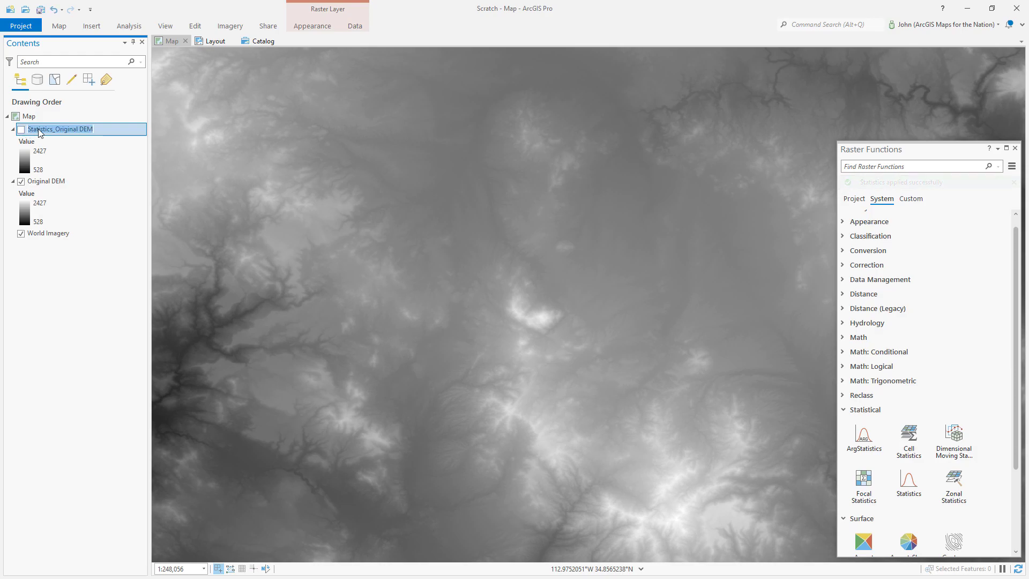
text(Blur 10)
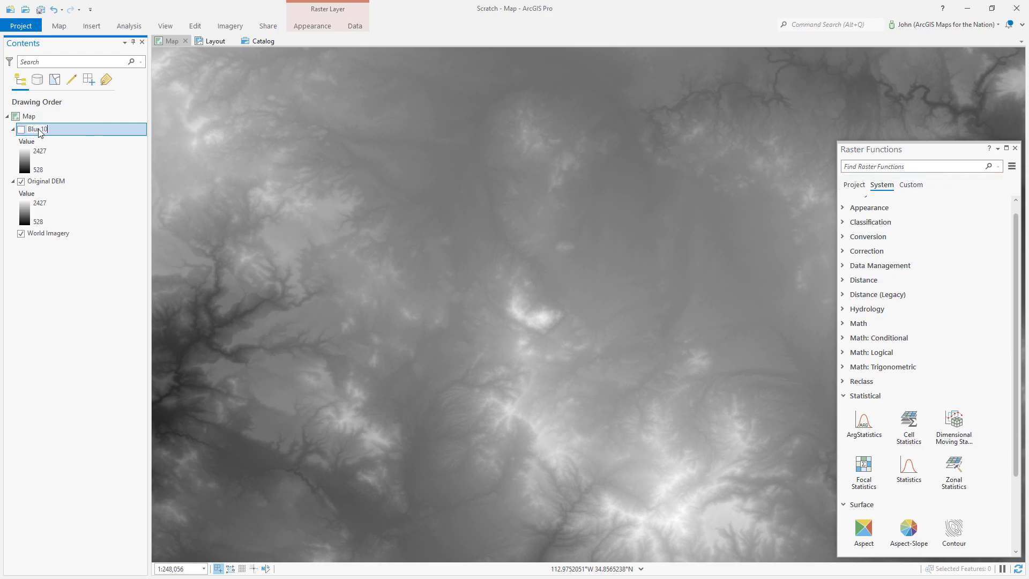
key(Return)
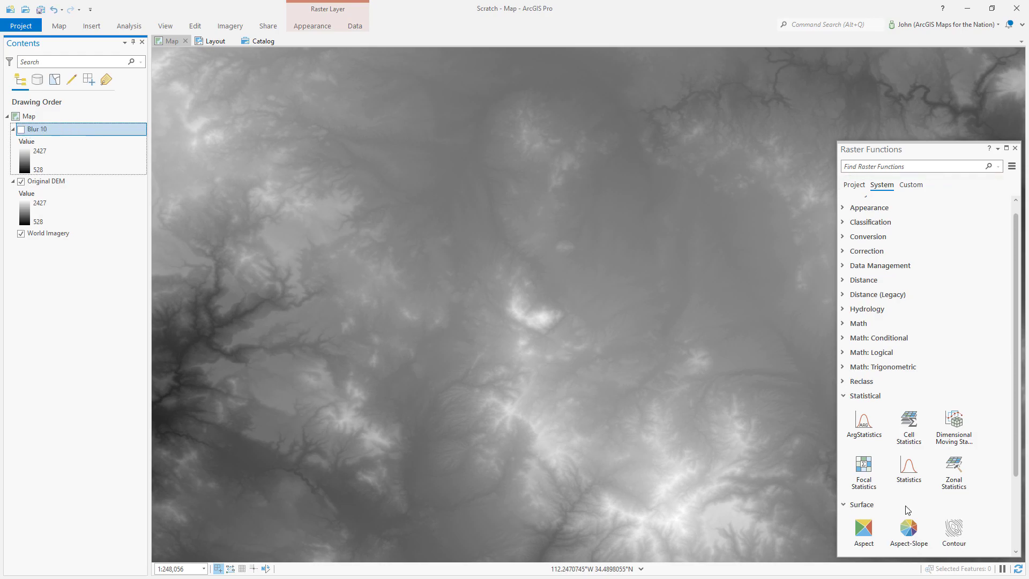
Create a 20×20 mean Statistics layer from Original DEM
click(909, 467)
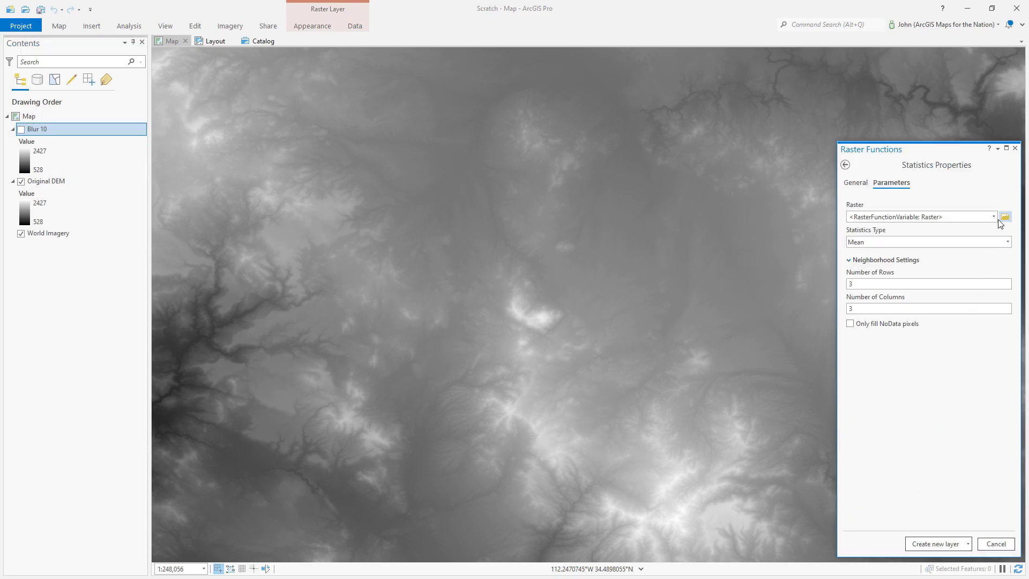
click(994, 216)
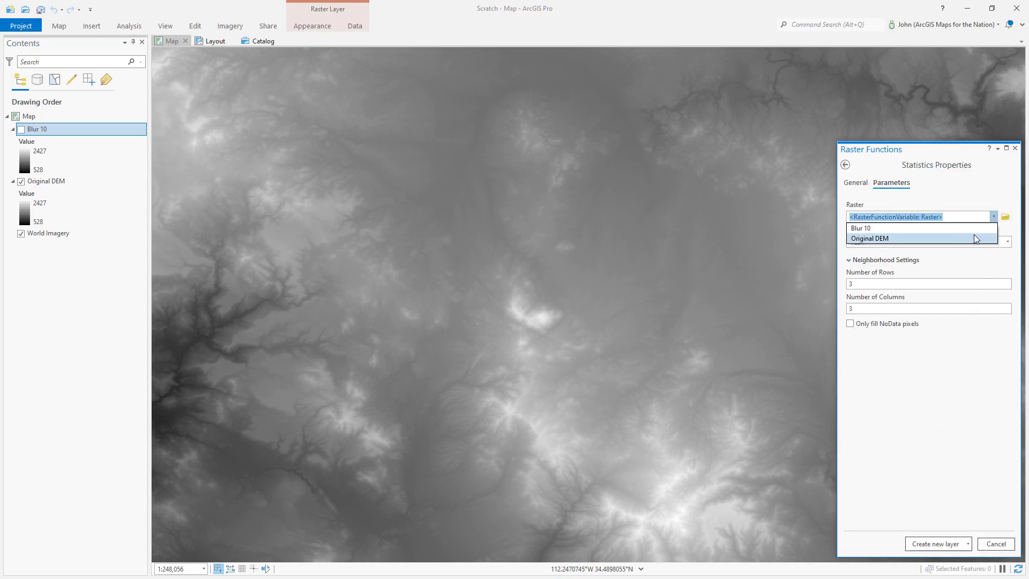
click(974, 236)
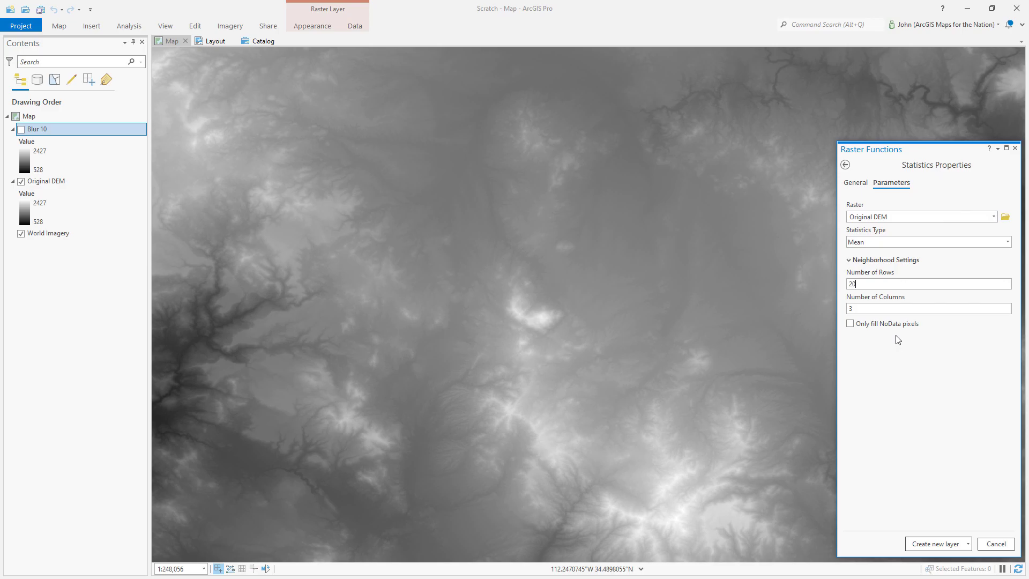
click(923, 543)
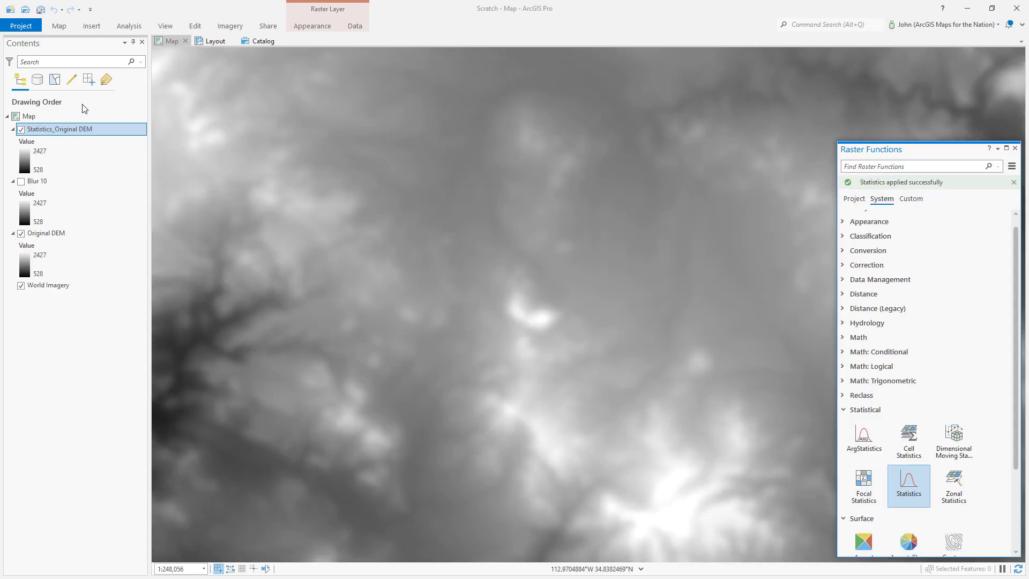
Rename the new smoothed layer Blur 20 and hide it
click(67, 131)
text(Blu)
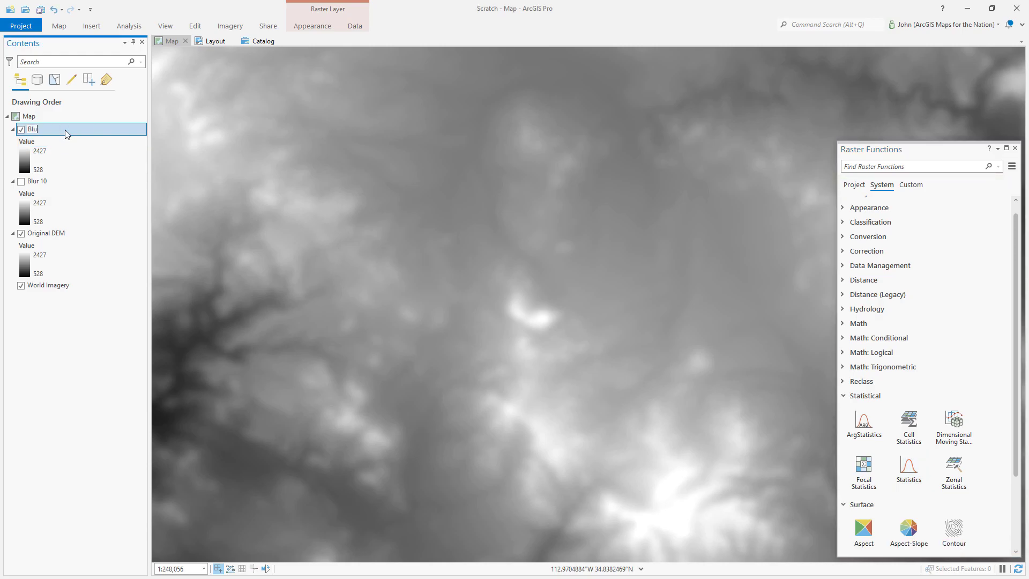
text(r 20)
key(Return)
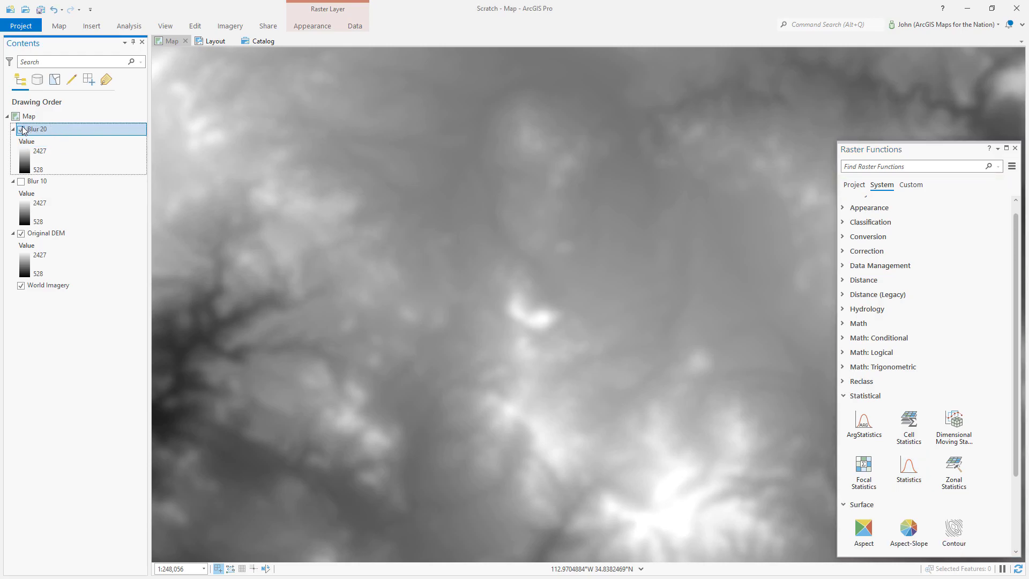
click(22, 129)
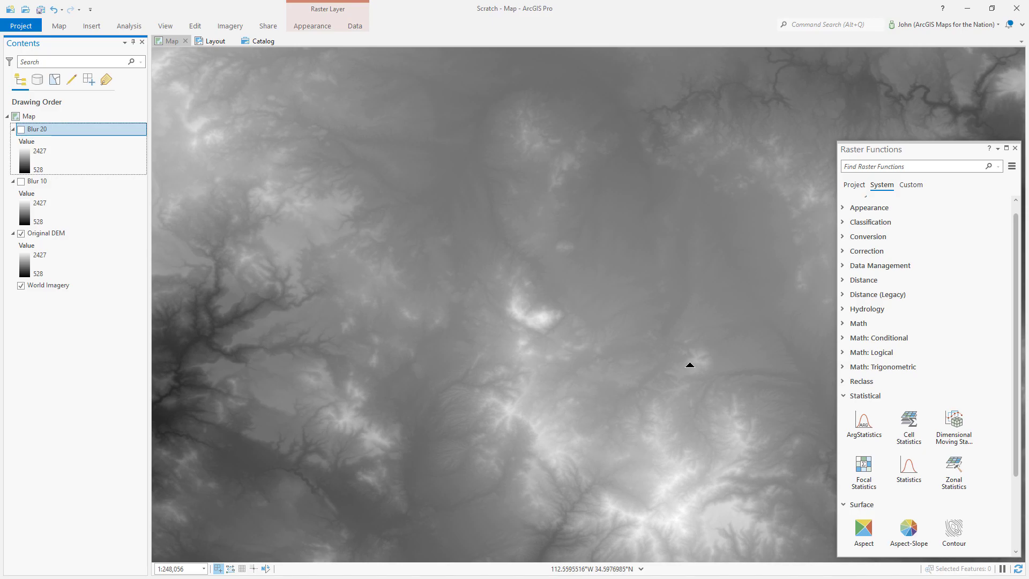
Create Hillshade layers from Blur 20 and Blur 10
click(843, 396)
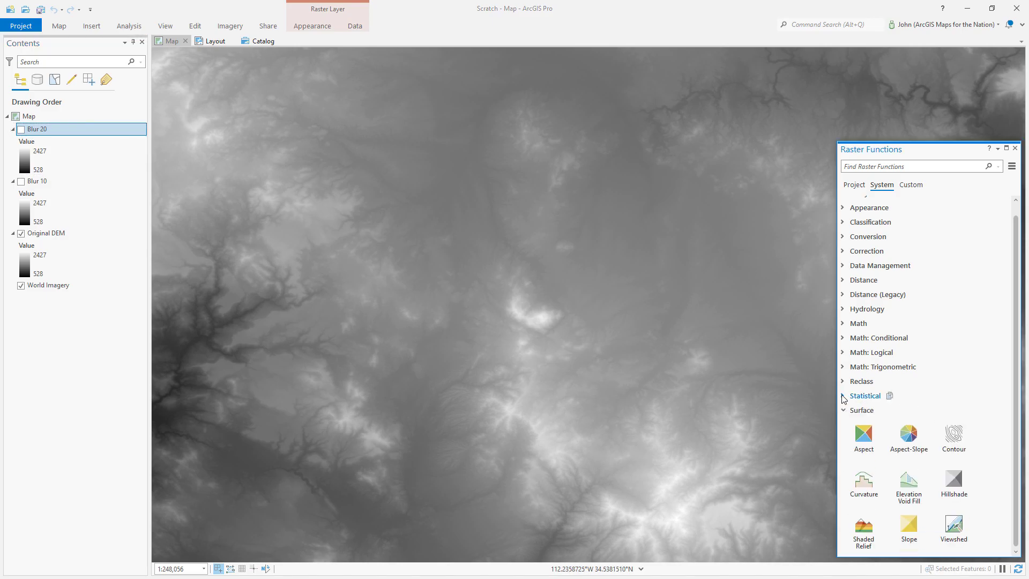
click(952, 477)
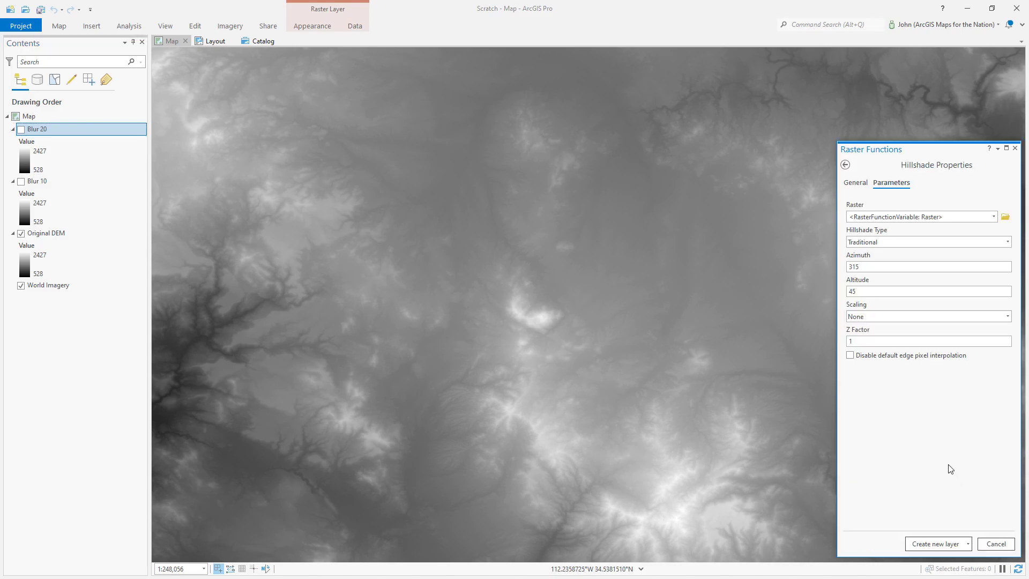
click(993, 217)
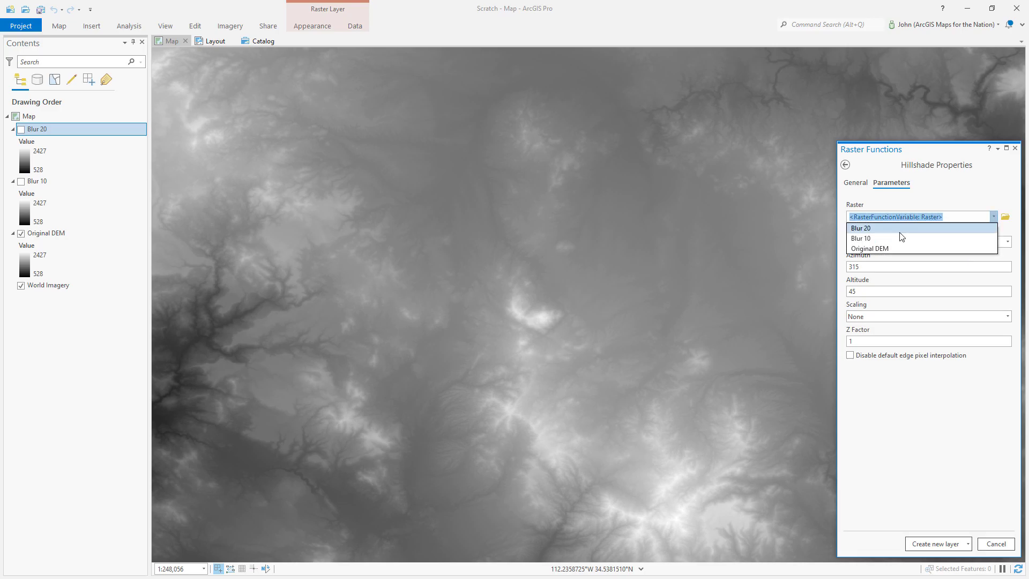
click(901, 235)
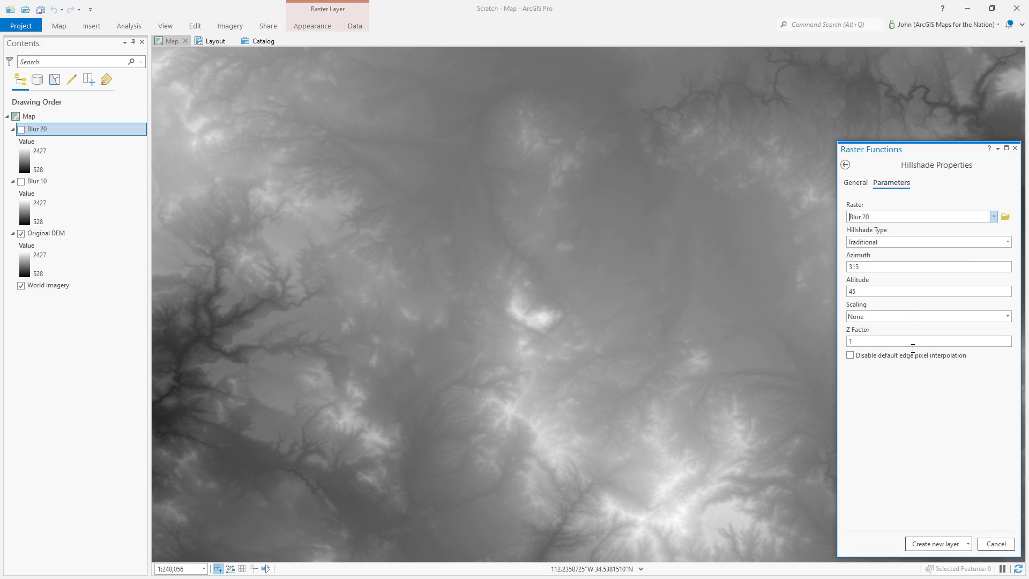
click(936, 544)
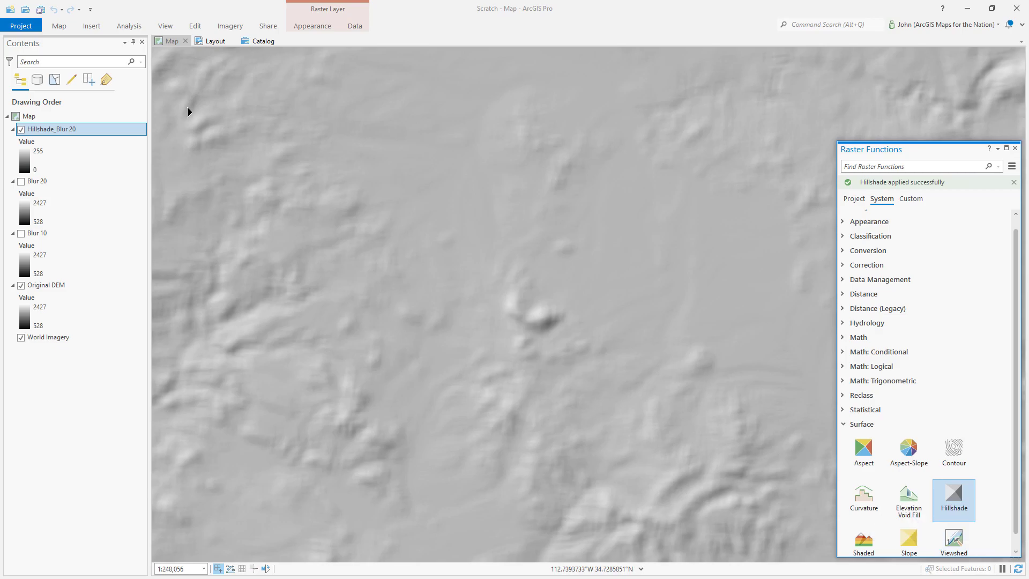
click(953, 486)
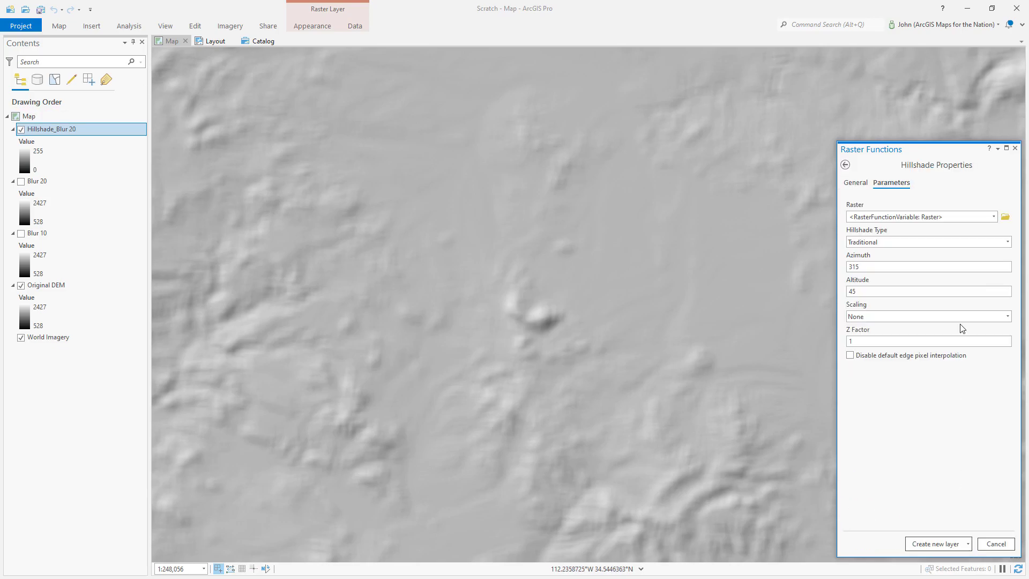
click(994, 217)
click(919, 248)
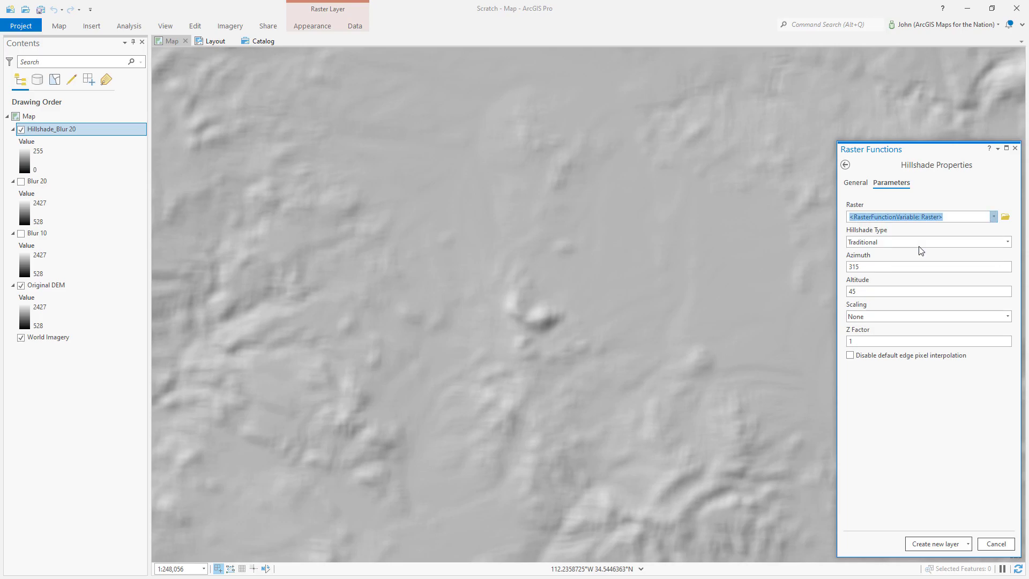
click(925, 545)
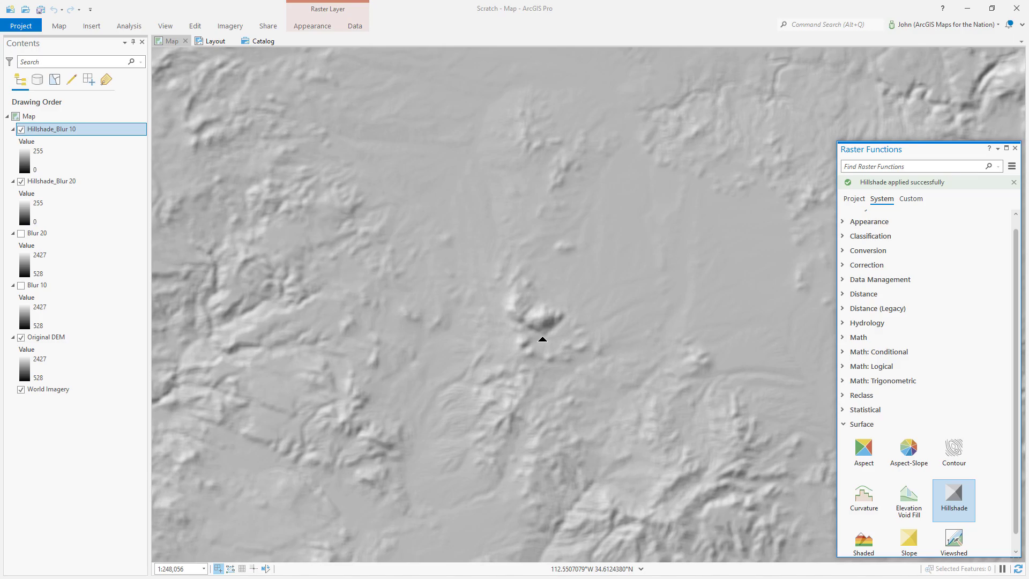
Create a Hillshade layer from Original DEM
click(945, 504)
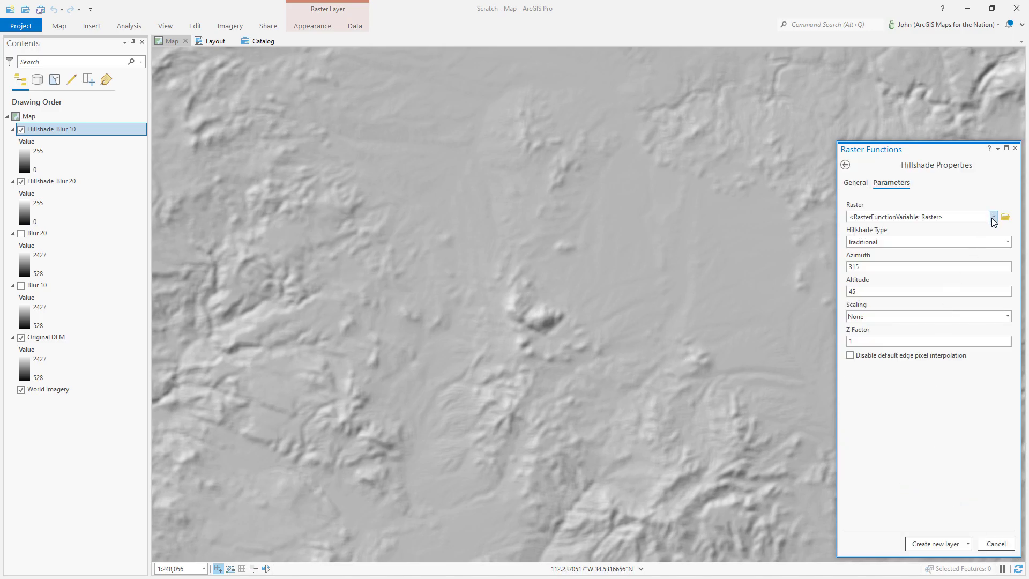
click(993, 217)
click(918, 269)
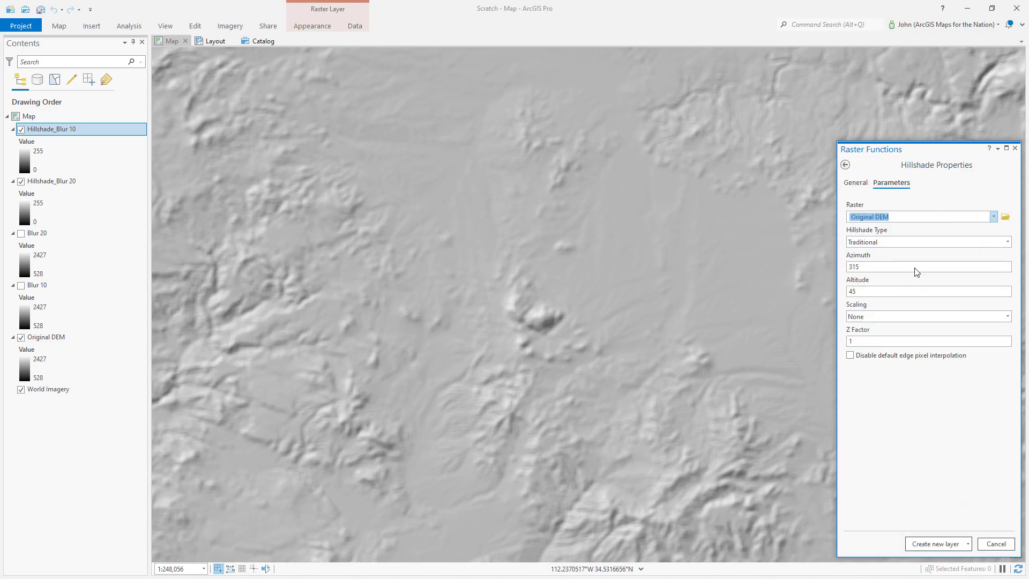
click(933, 543)
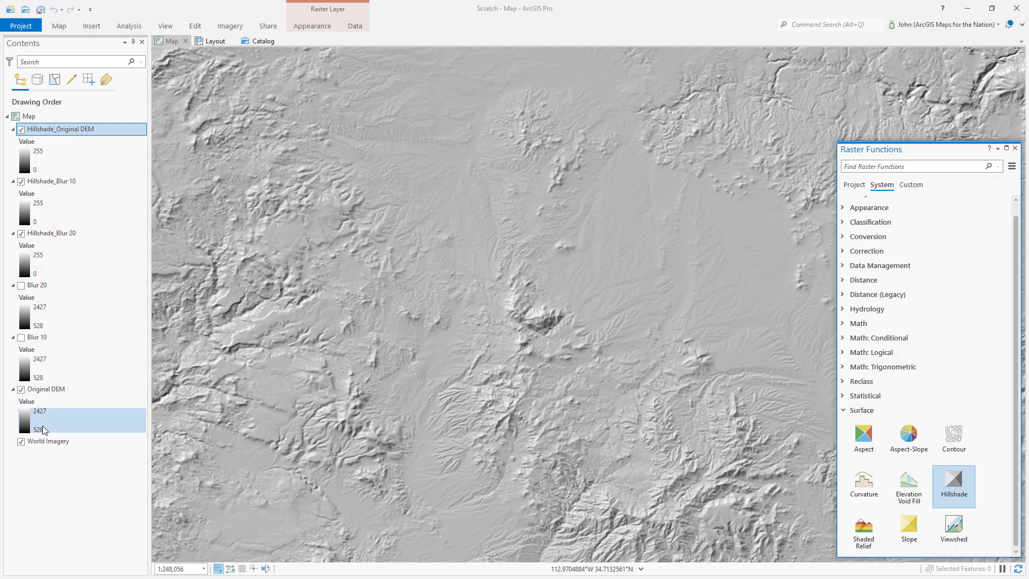
Set Layer Blend to Soft Light for Hillshade_Original DEM, Hillshade_Blur 10 and Hillshade_Blur 20
click(313, 26)
click(215, 52)
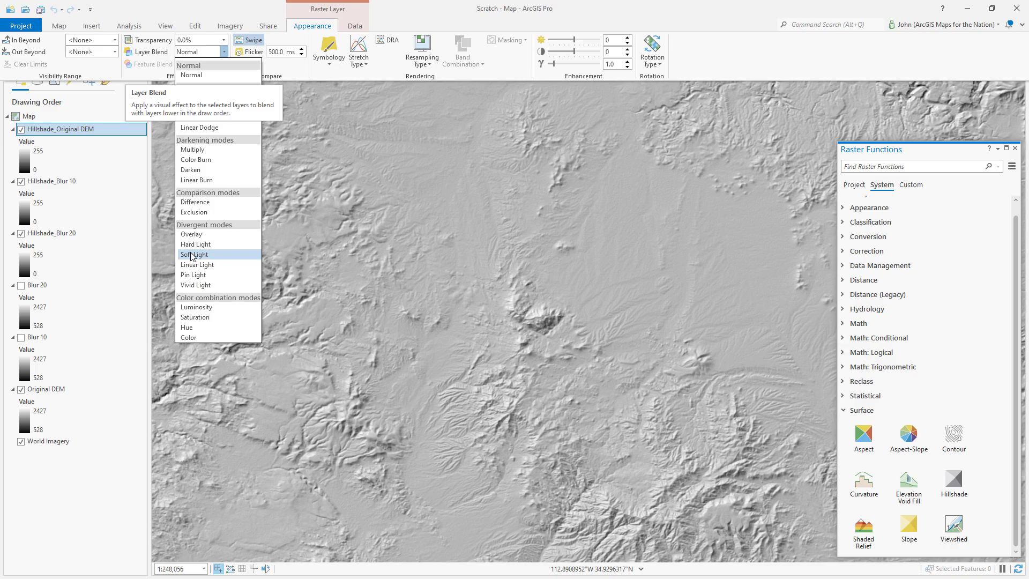
click(193, 255)
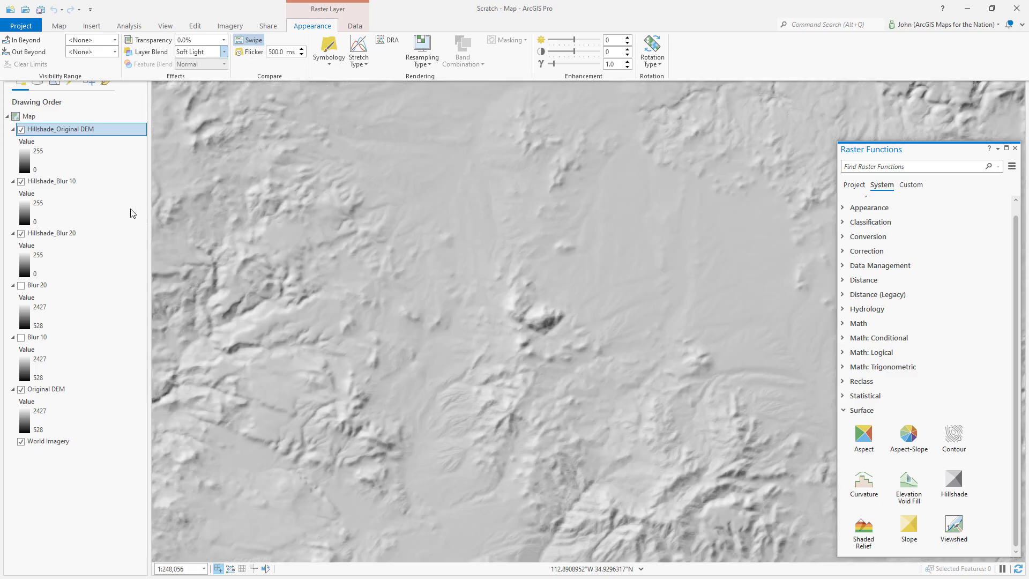
click(91, 183)
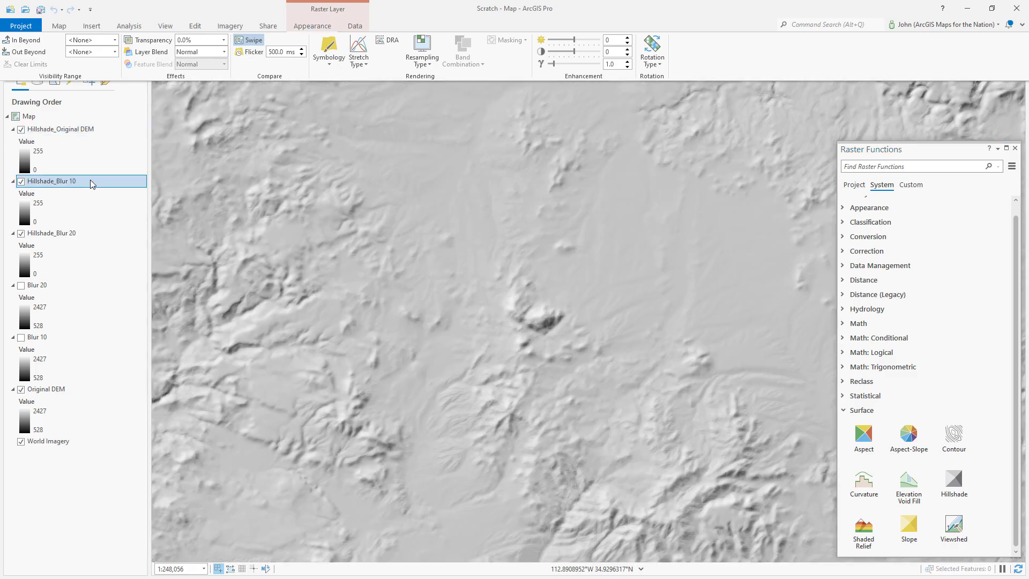
click(306, 25)
click(223, 51)
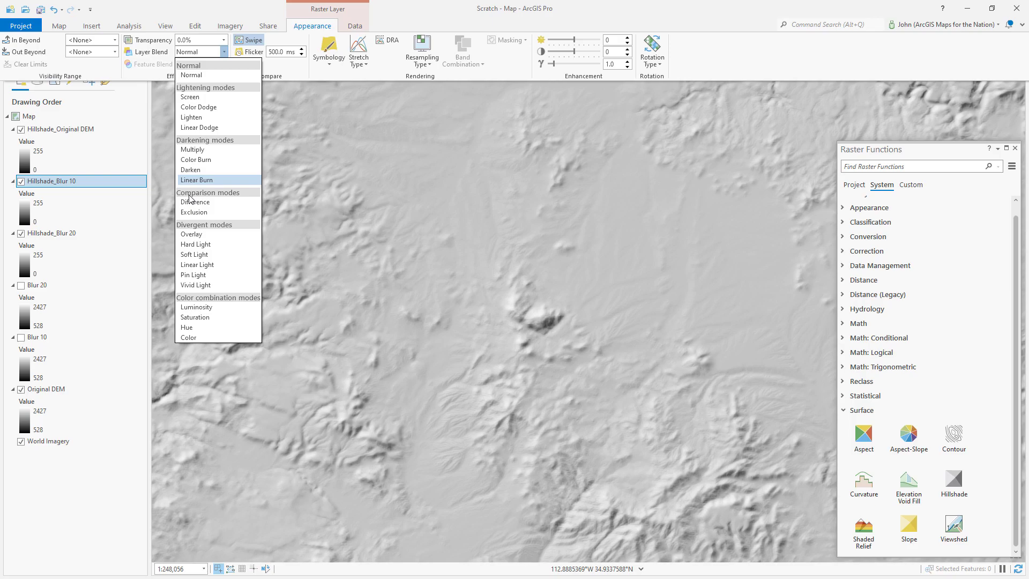
click(188, 255)
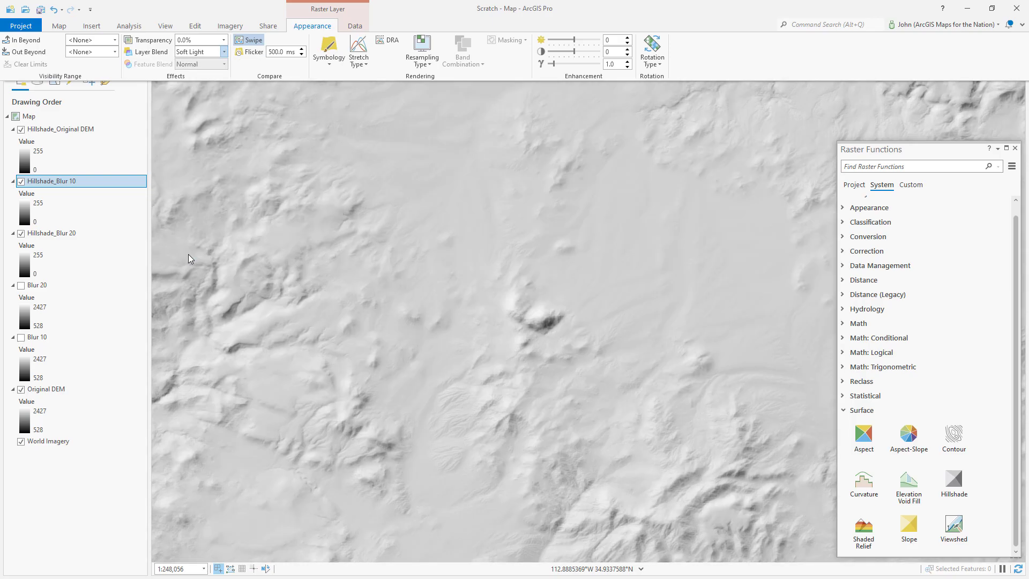
click(89, 233)
click(314, 27)
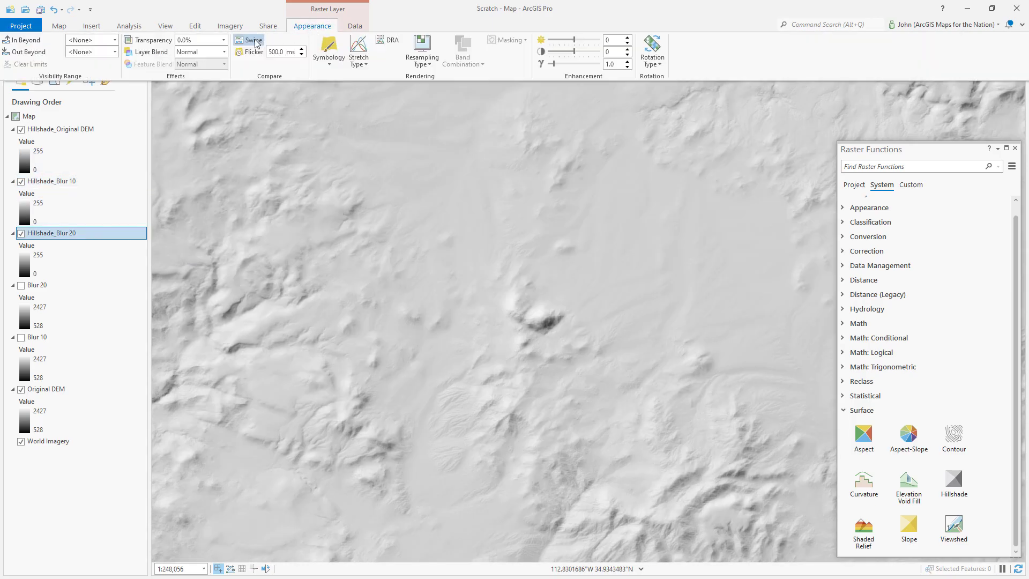
click(224, 52)
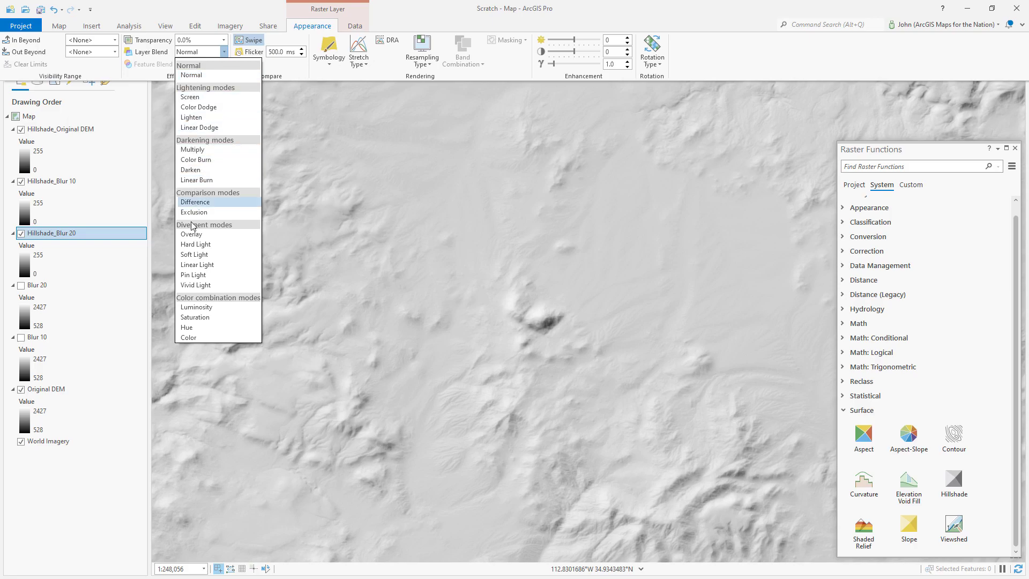
click(192, 255)
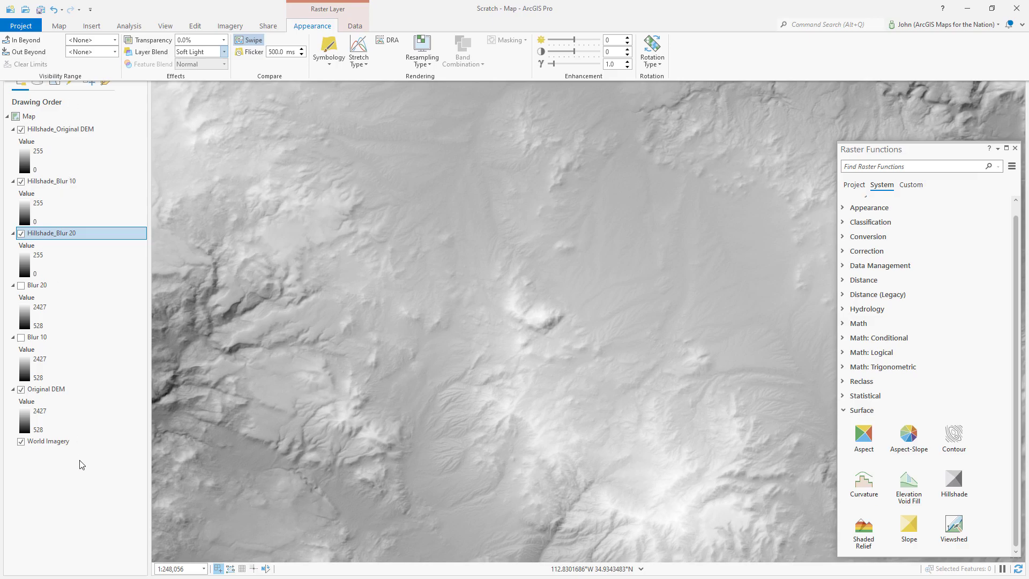
click(73, 489)
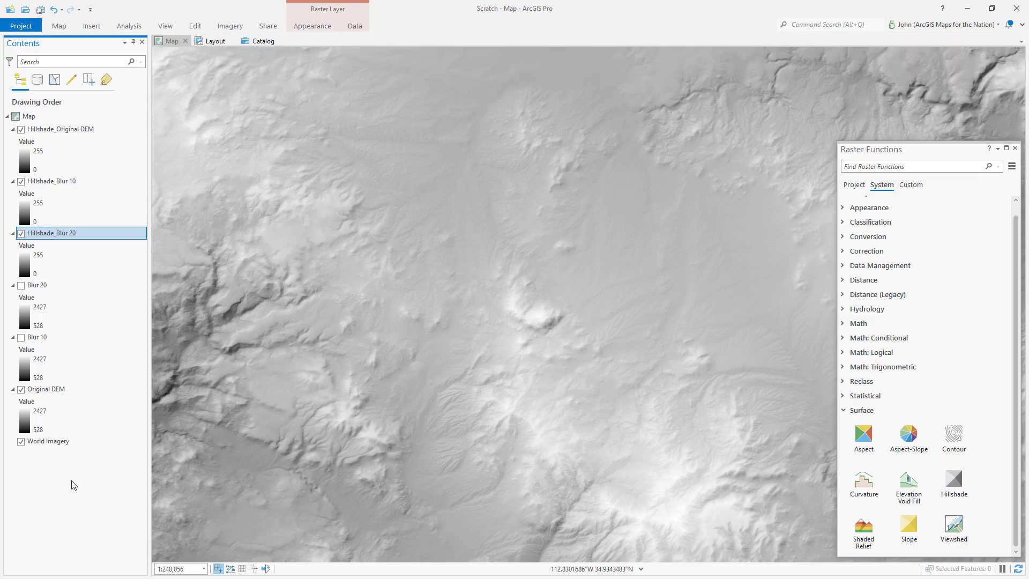
Create a Slope layer from Original DEM and invert its greyscale stretch
click(909, 524)
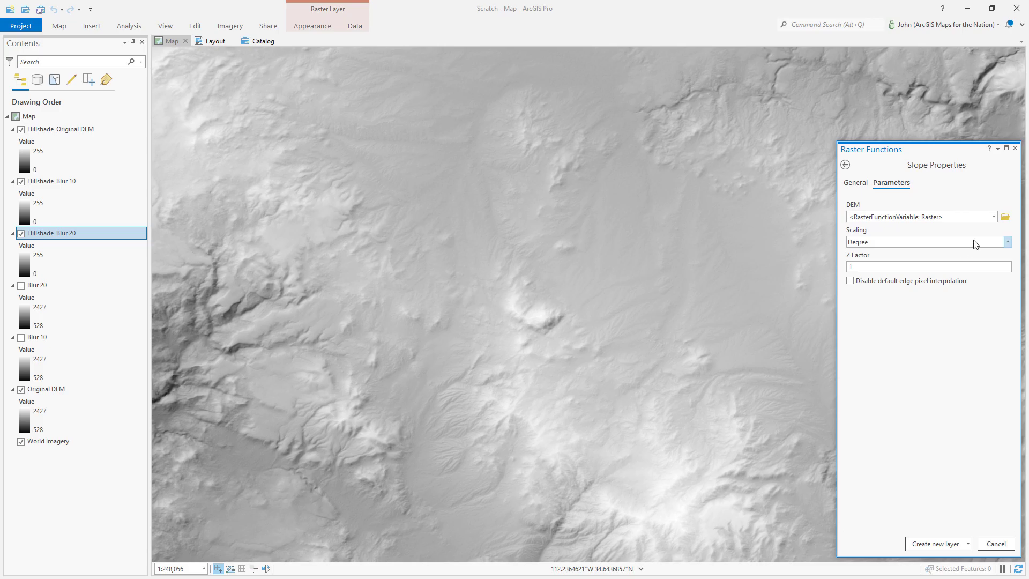
click(993, 219)
click(909, 281)
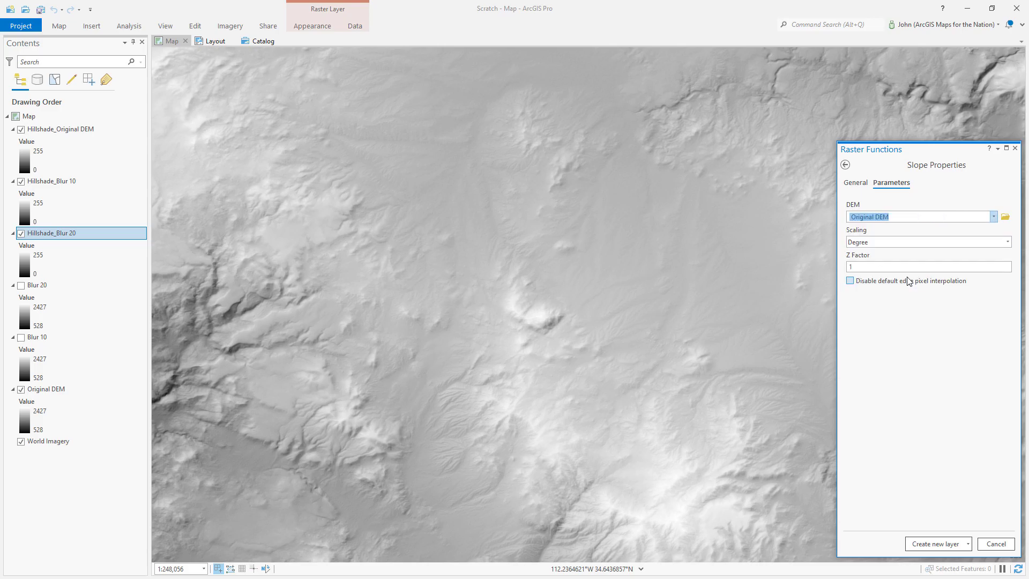
click(917, 544)
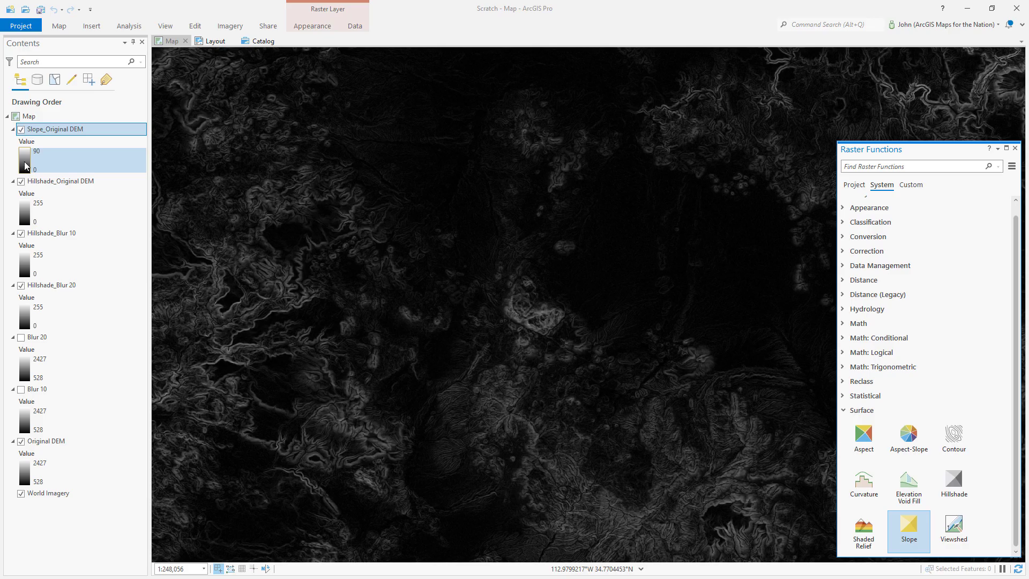
click(24, 162)
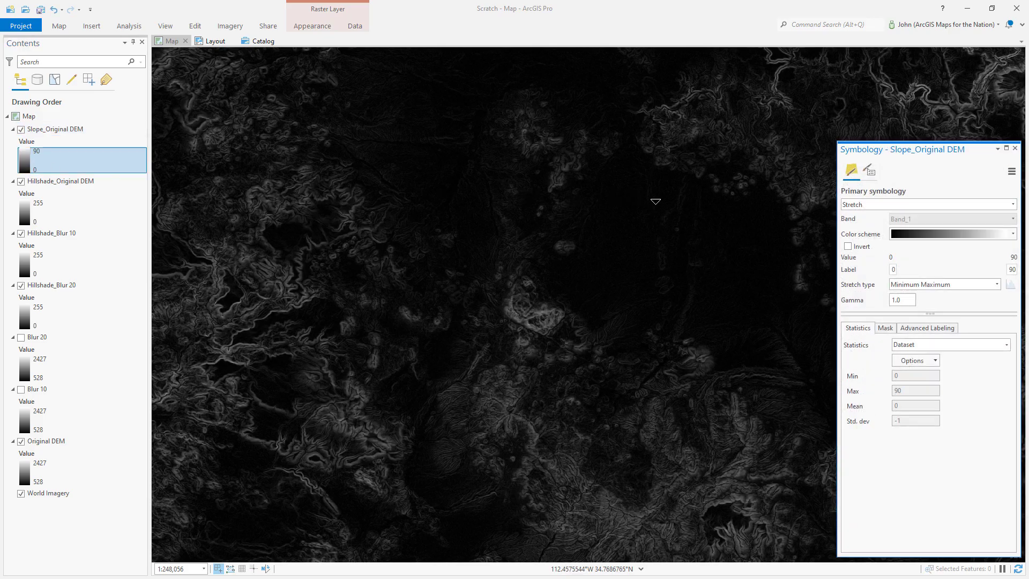
click(846, 246)
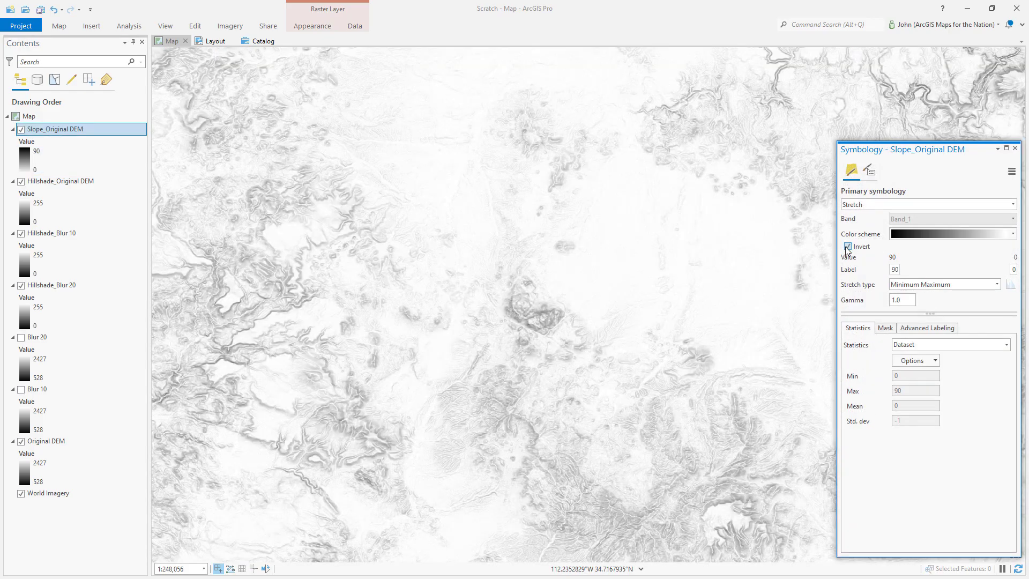
Create a Slope layer from Blur 10 and invert its greyscale stretch
click(1015, 148)
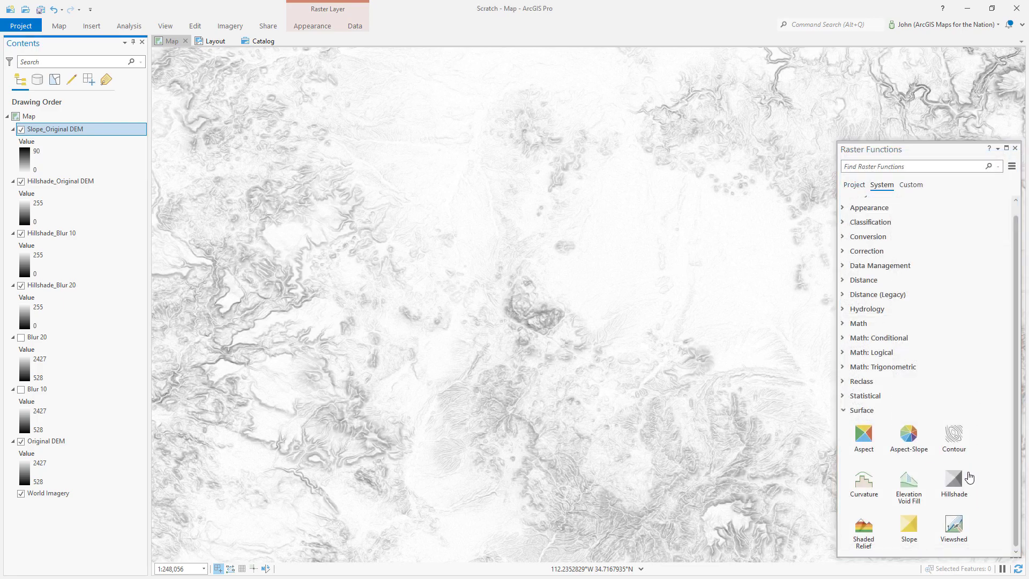
click(909, 526)
click(994, 216)
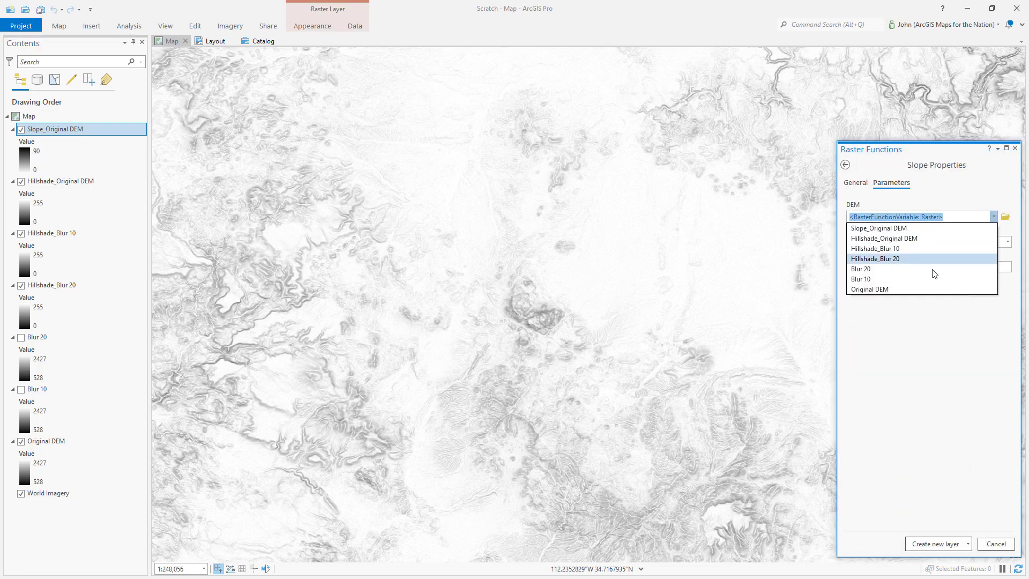
click(924, 279)
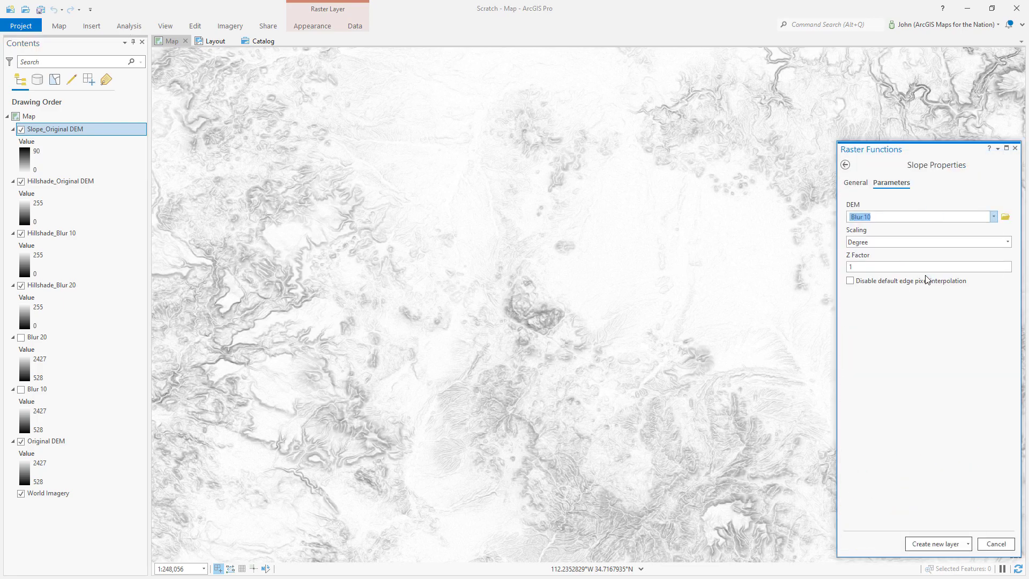
click(935, 544)
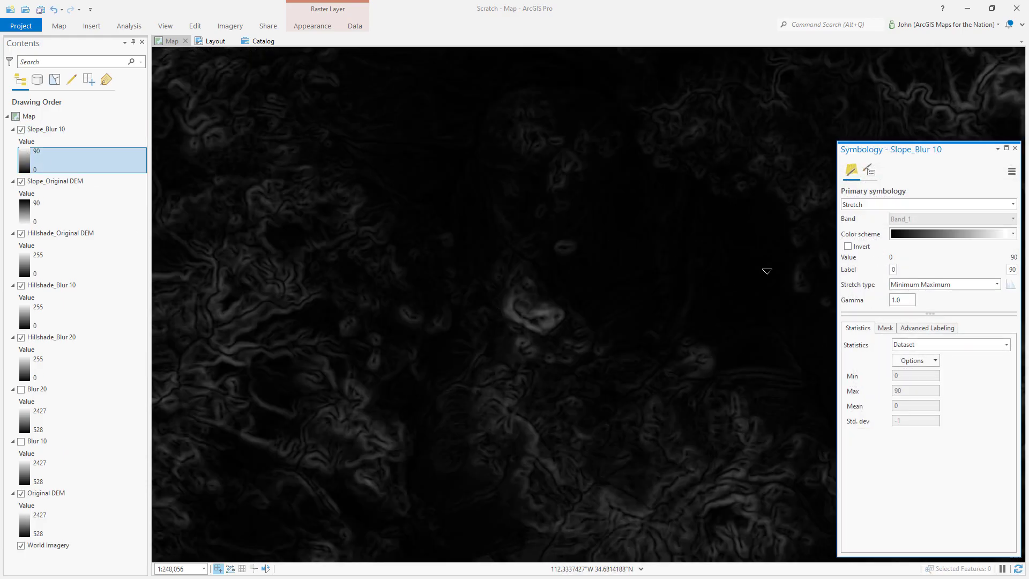
click(847, 247)
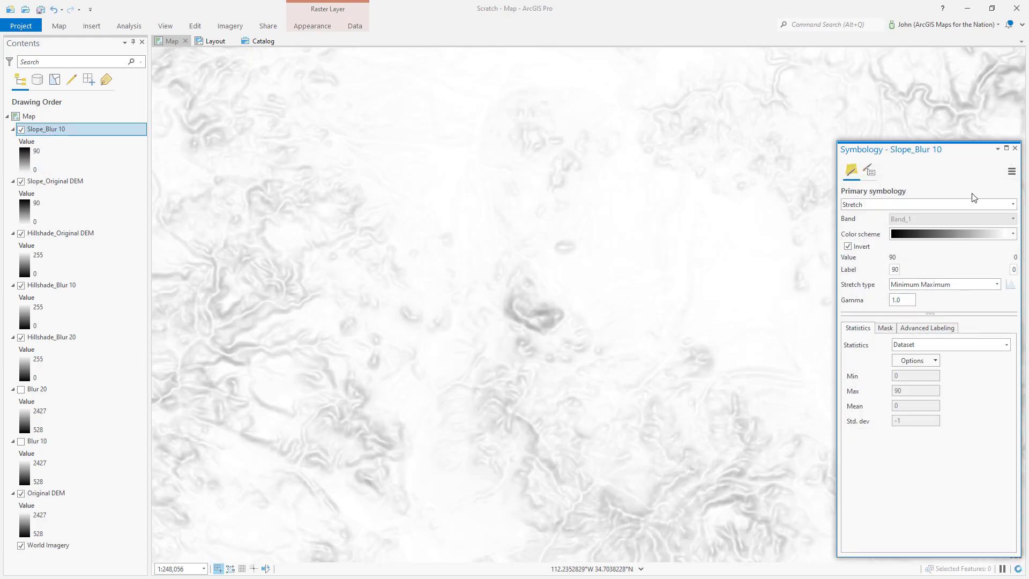
Create a Slope layer from Blur 20 with an inverted greyscale stretch
click(1014, 148)
click(907, 529)
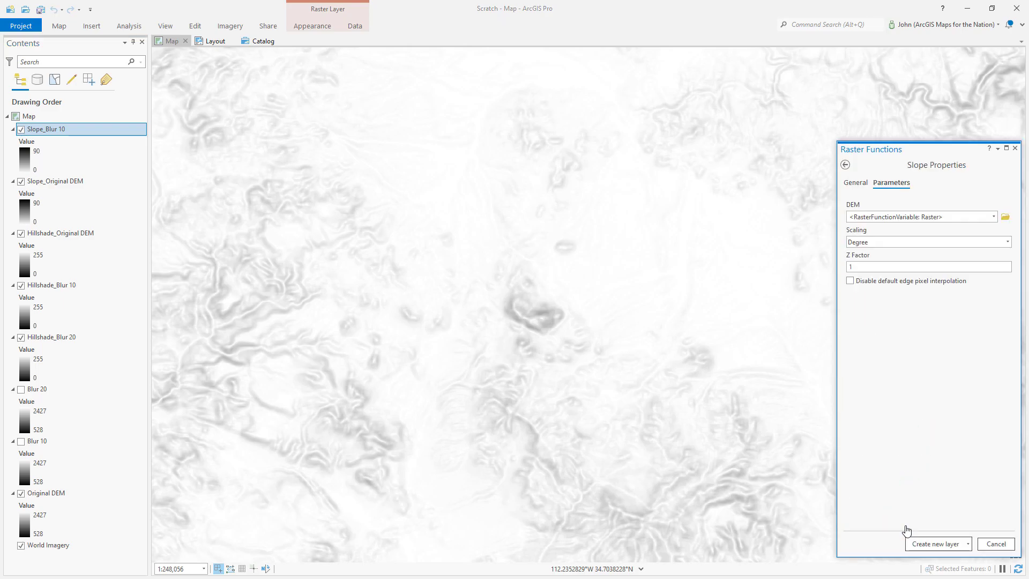
click(974, 217)
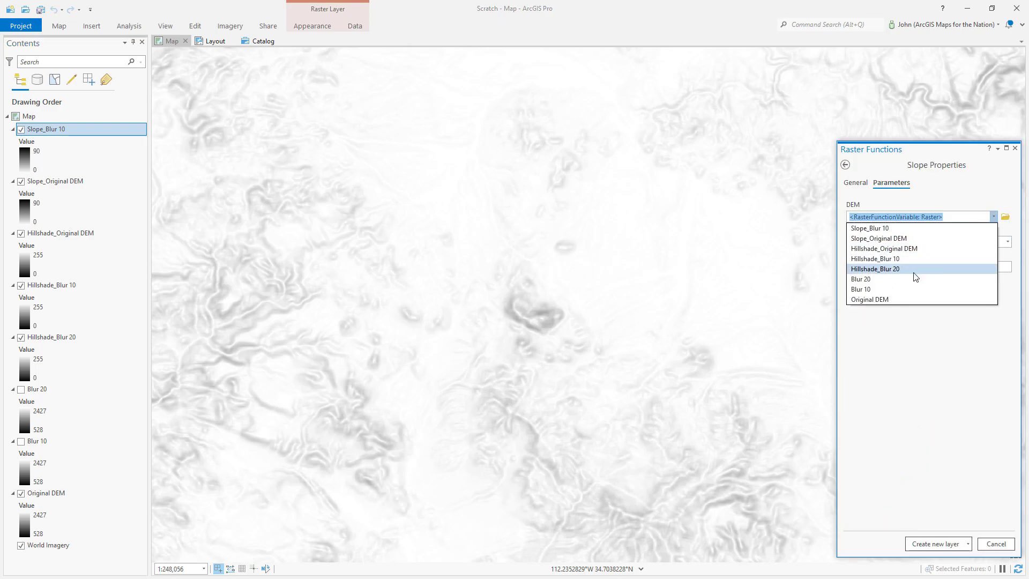
click(890, 286)
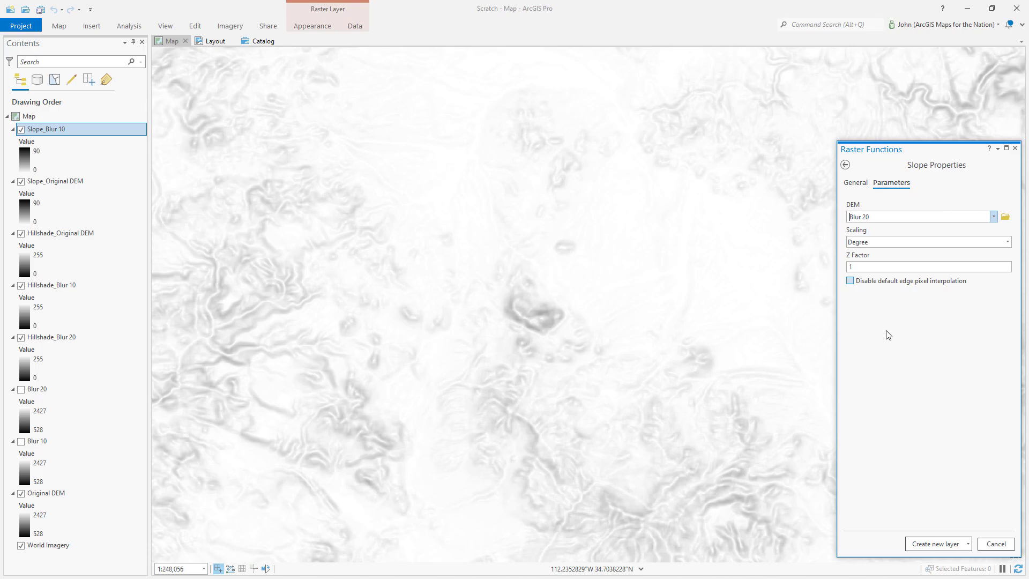
click(921, 545)
click(847, 246)
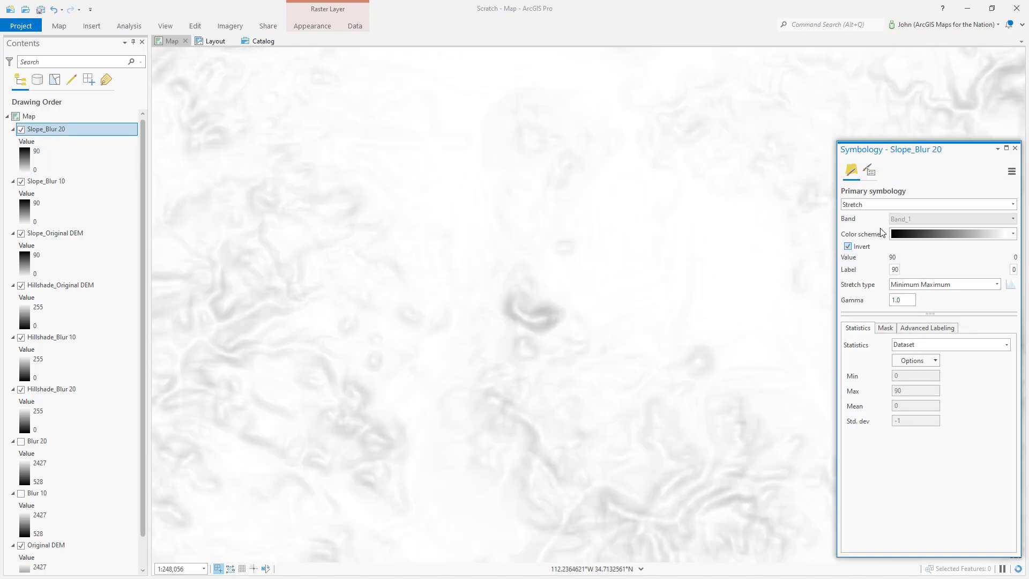
click(1014, 148)
click(1014, 149)
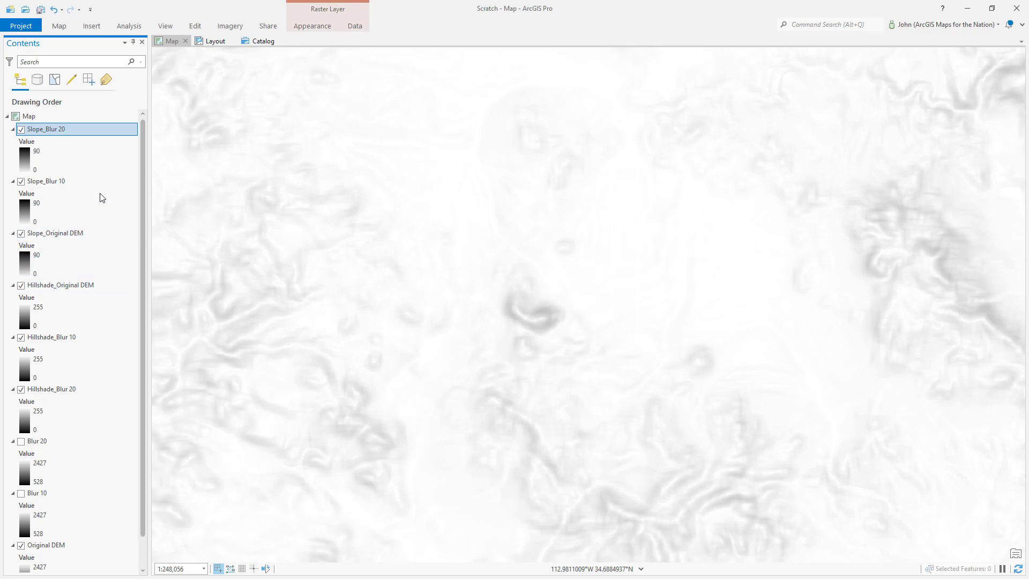
Set Layer Blend to Multiply for Slope_Blur 20, Slope_Blur 10 and Slope_Original DEM
click(312, 27)
click(224, 52)
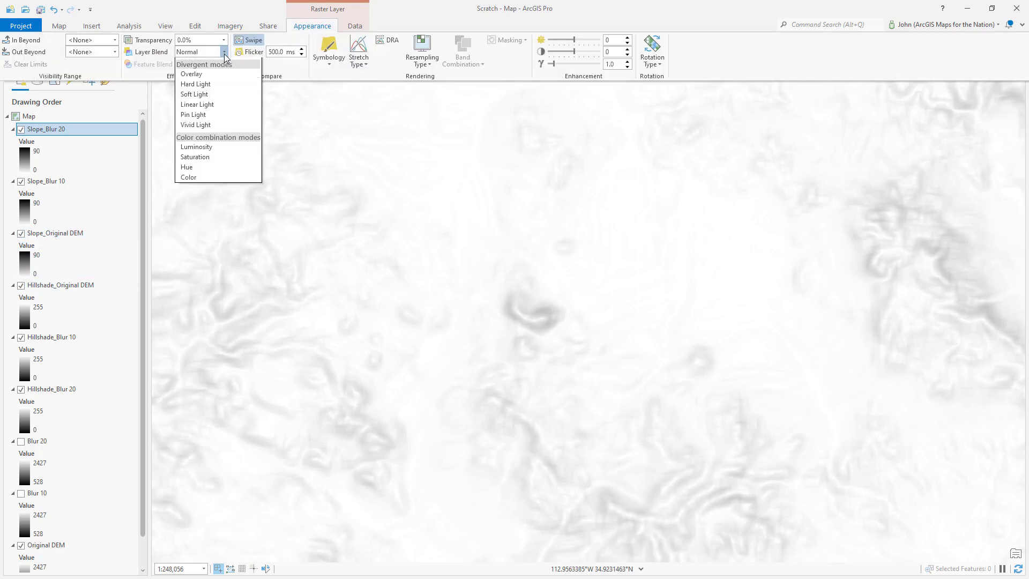
click(204, 101)
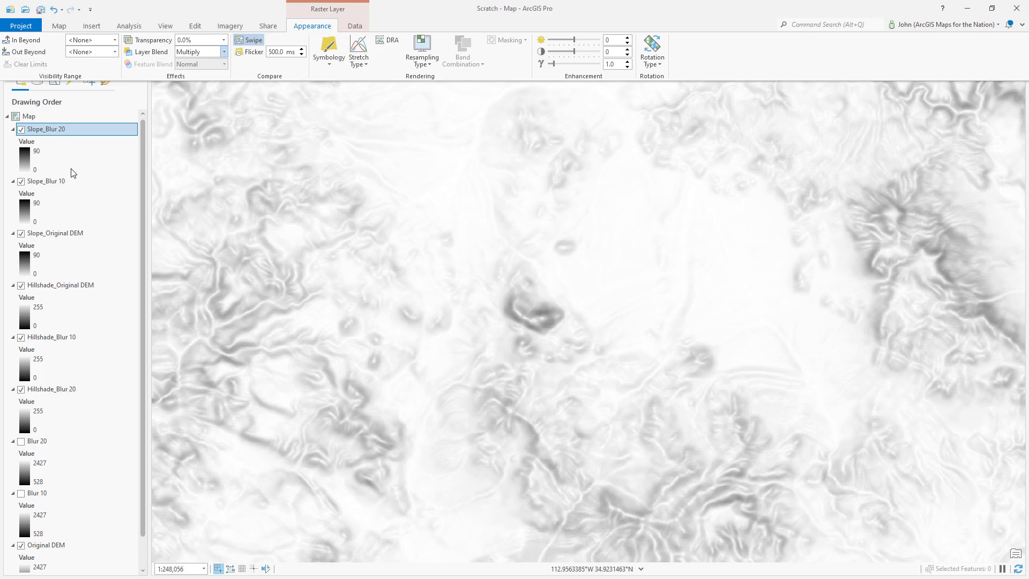
click(74, 182)
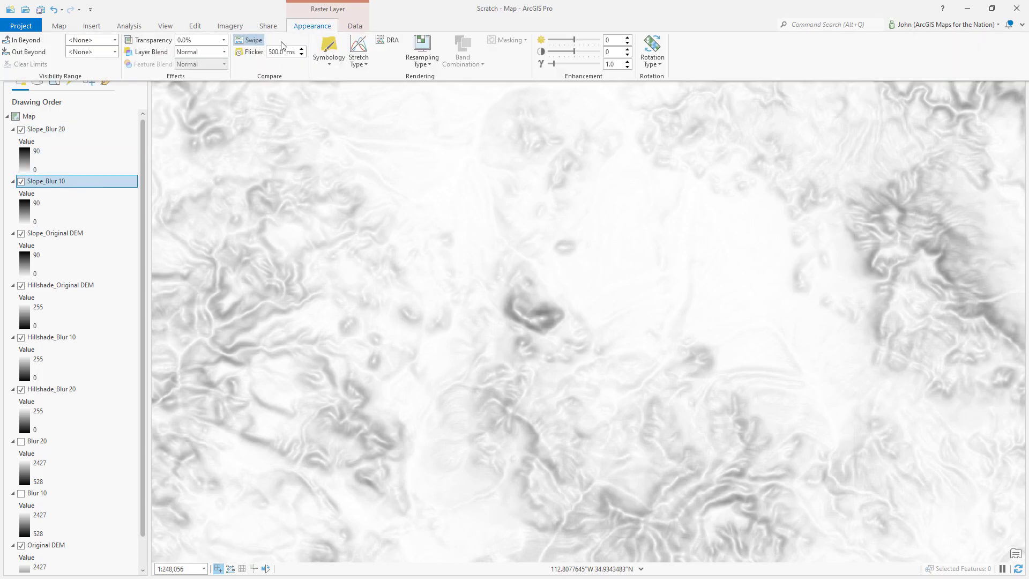
click(225, 51)
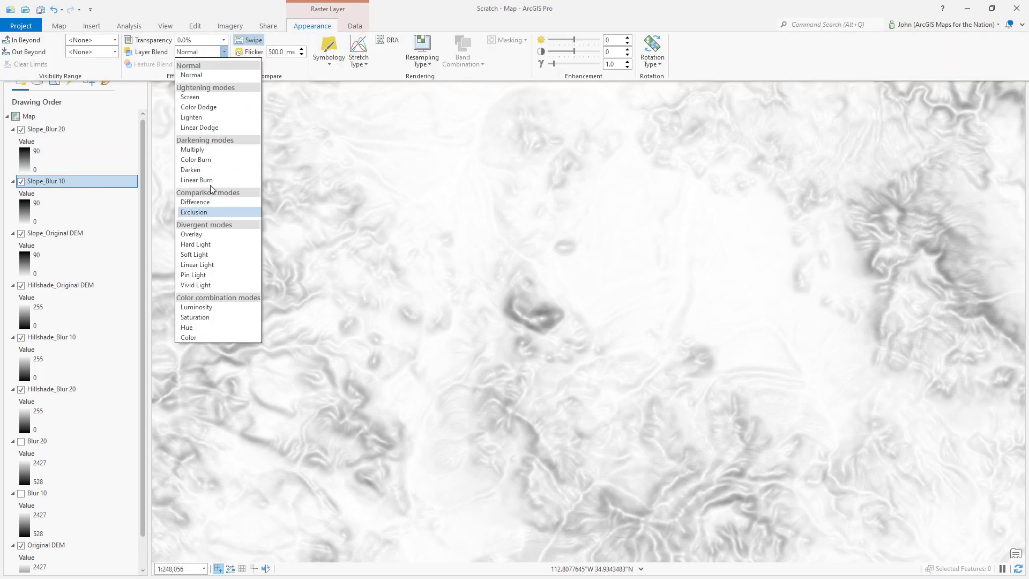
click(192, 150)
click(103, 233)
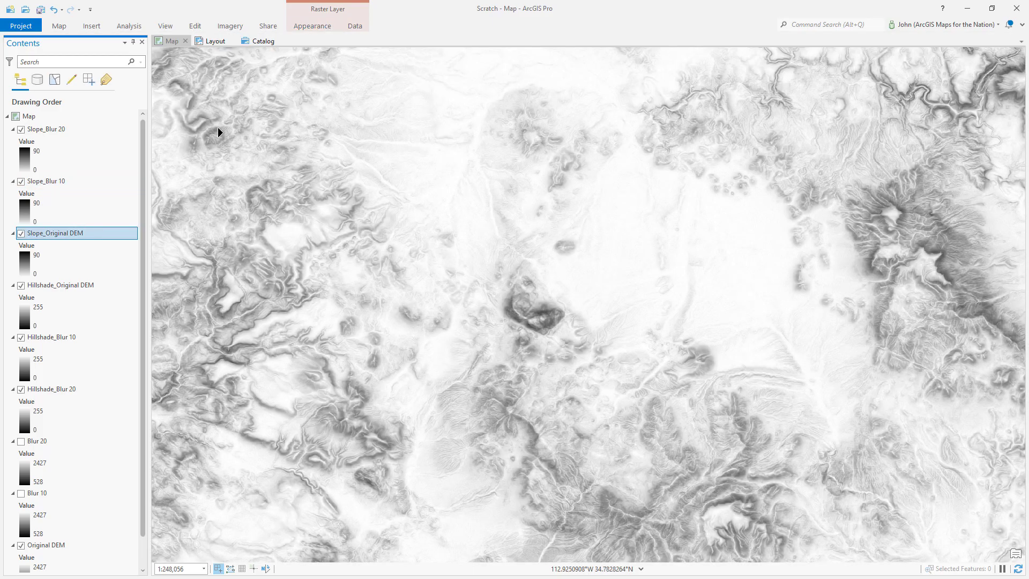
click(311, 24)
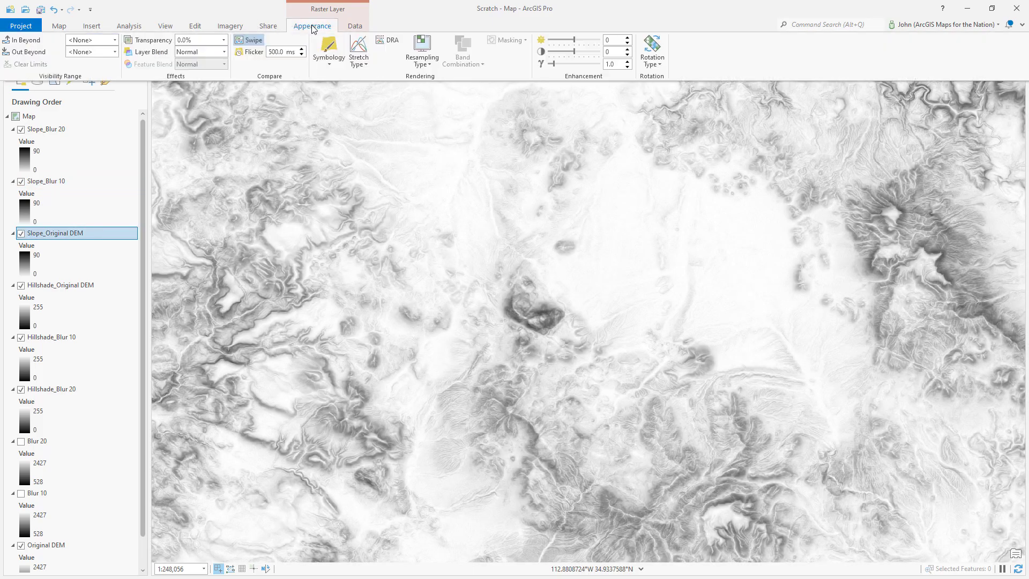
click(224, 51)
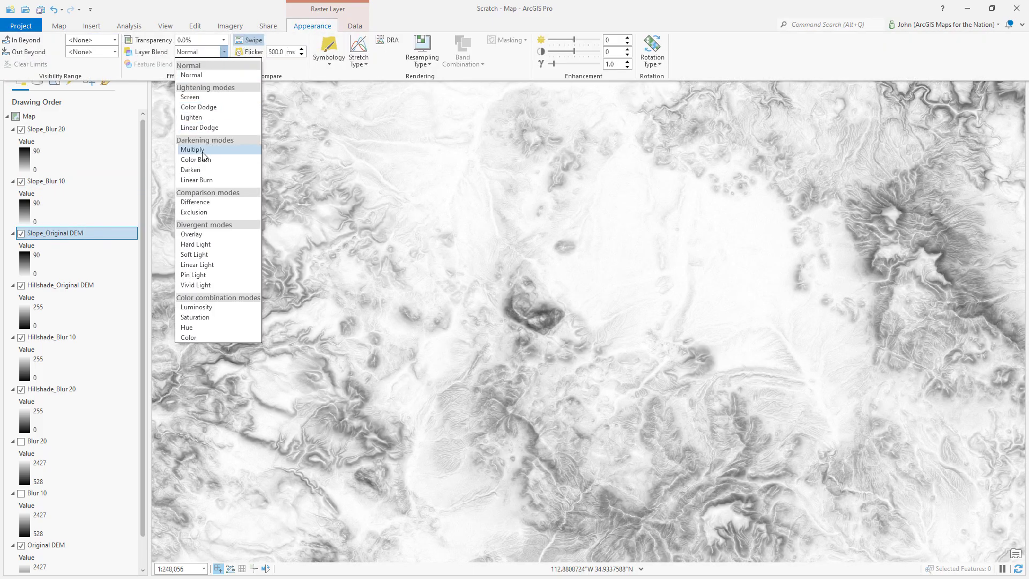
click(193, 150)
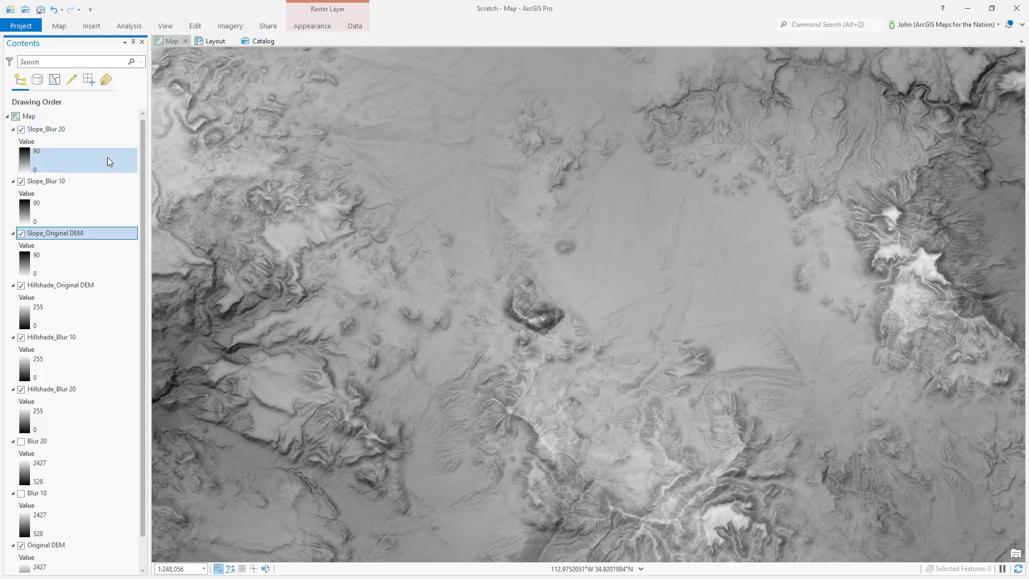
scroll(384, 309, up, 3)
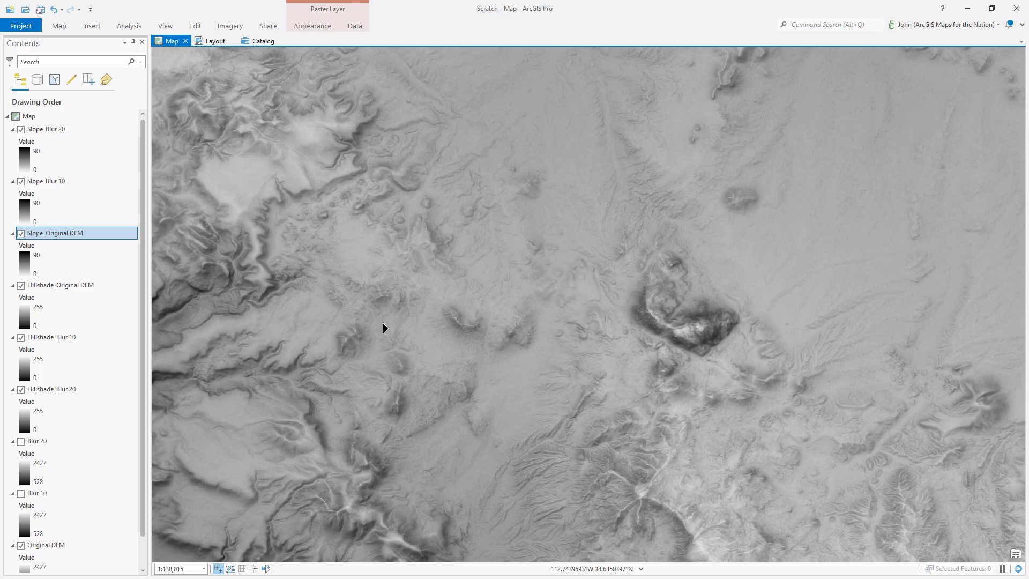
scroll(383, 324, up, 1)
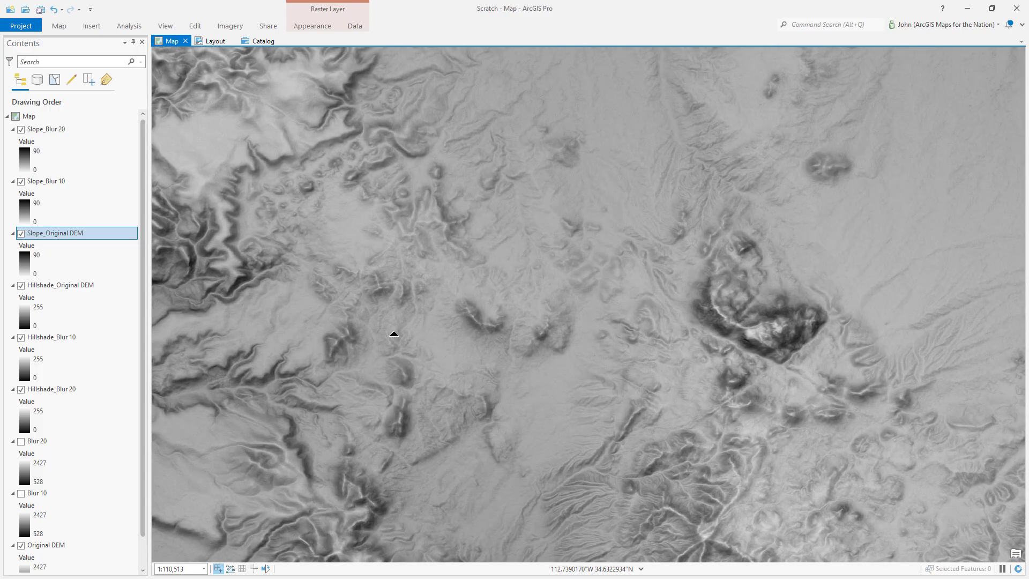
scroll(393, 334, down, 3)
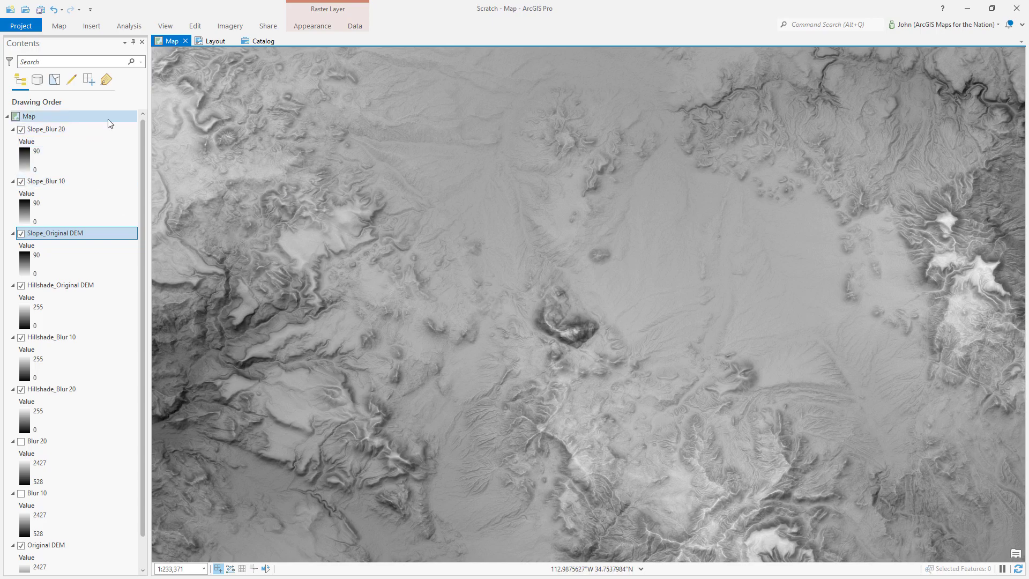
Run the Hillshade raster function on Slope_Original DEM as a new layer
click(235, 27)
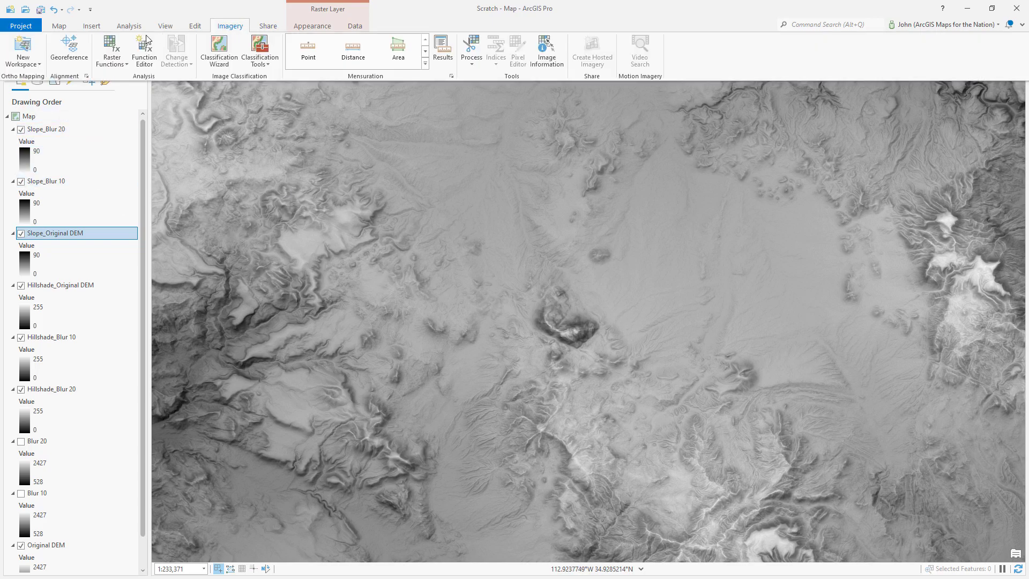
click(107, 41)
click(957, 485)
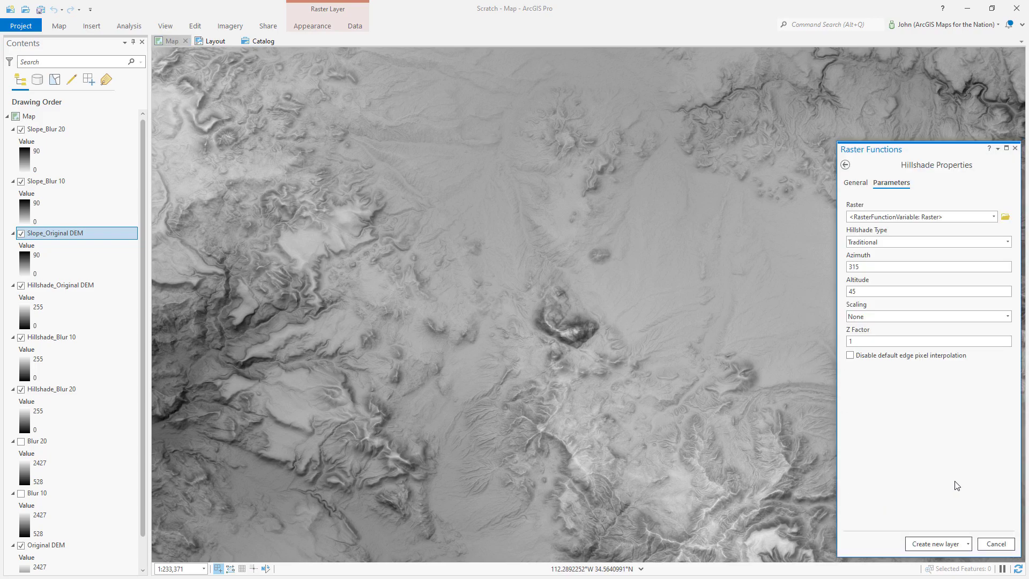
click(994, 216)
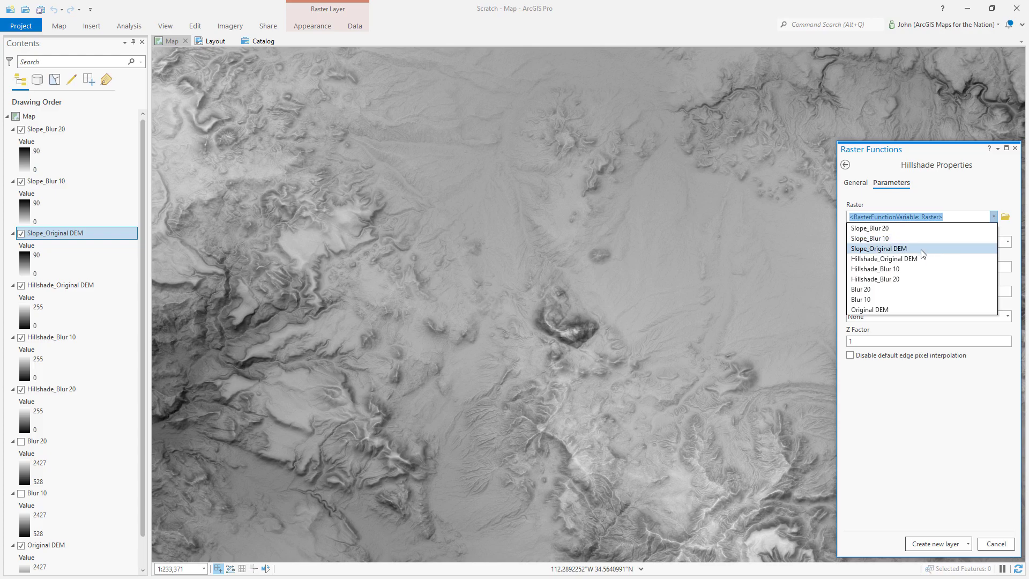
click(878, 250)
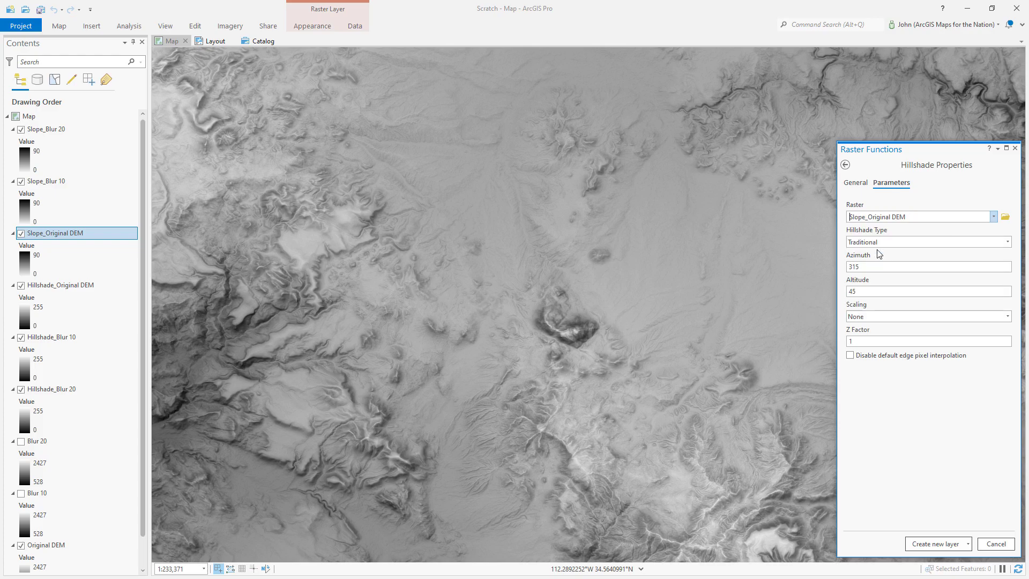
click(930, 545)
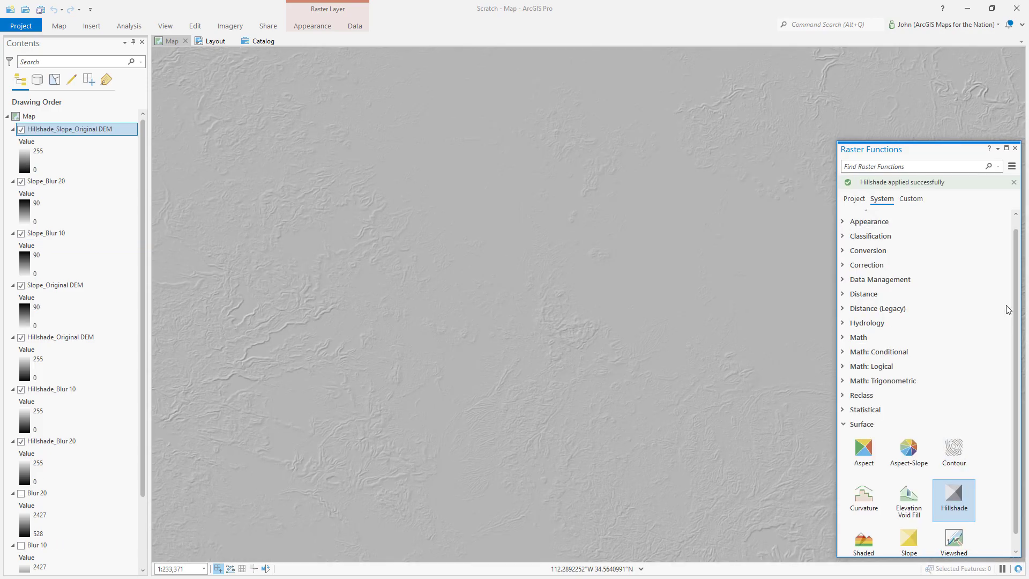
click(1015, 148)
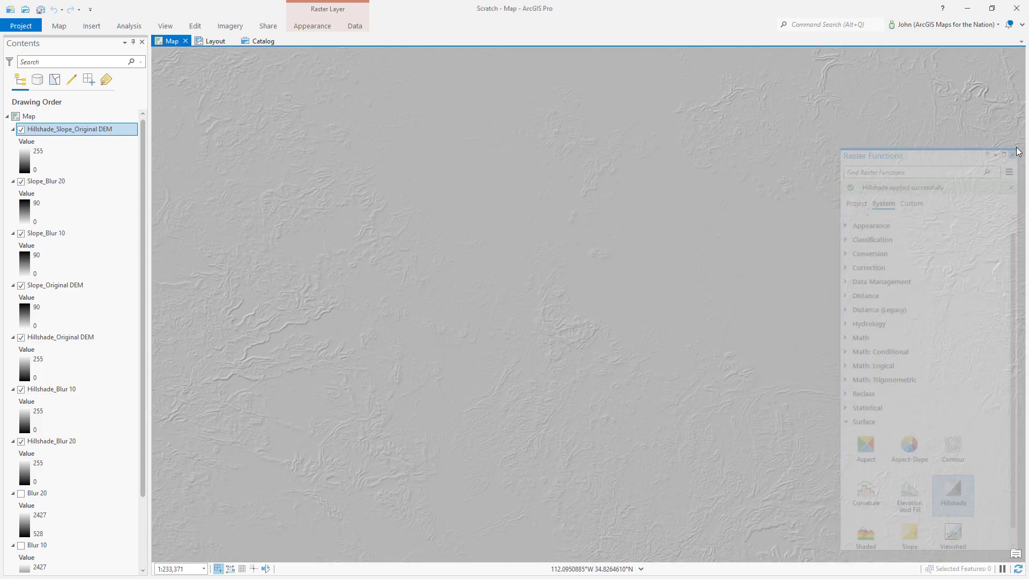
Turn on Invert for the Hillshade_Slope_Original DEM grey colour ramp
click(91, 160)
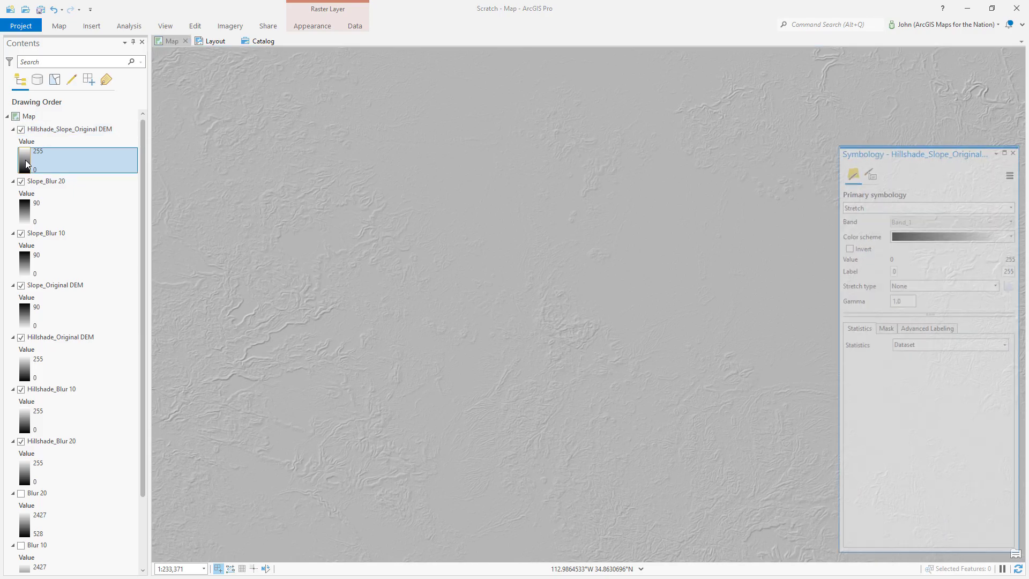
click(847, 247)
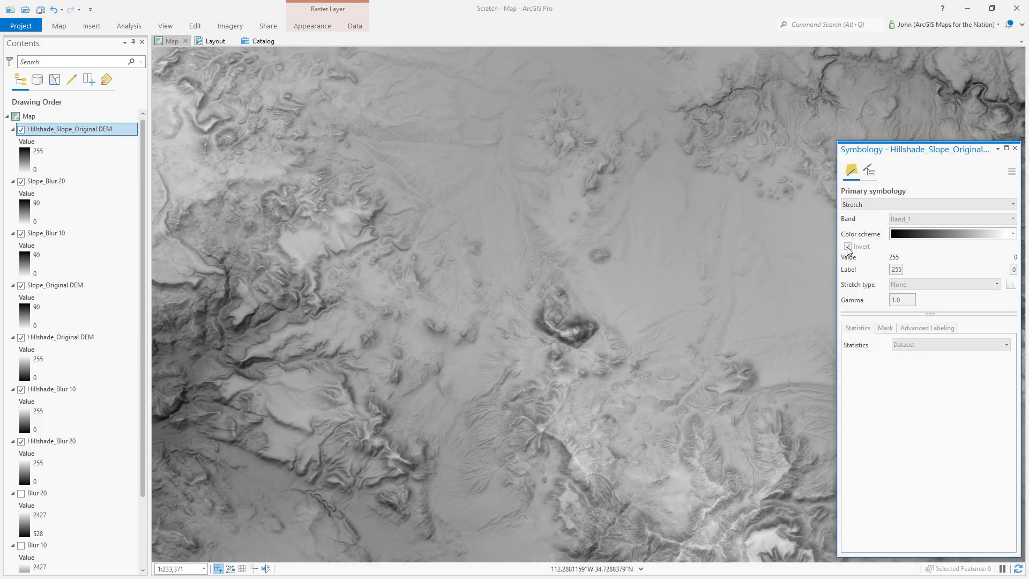
click(1015, 149)
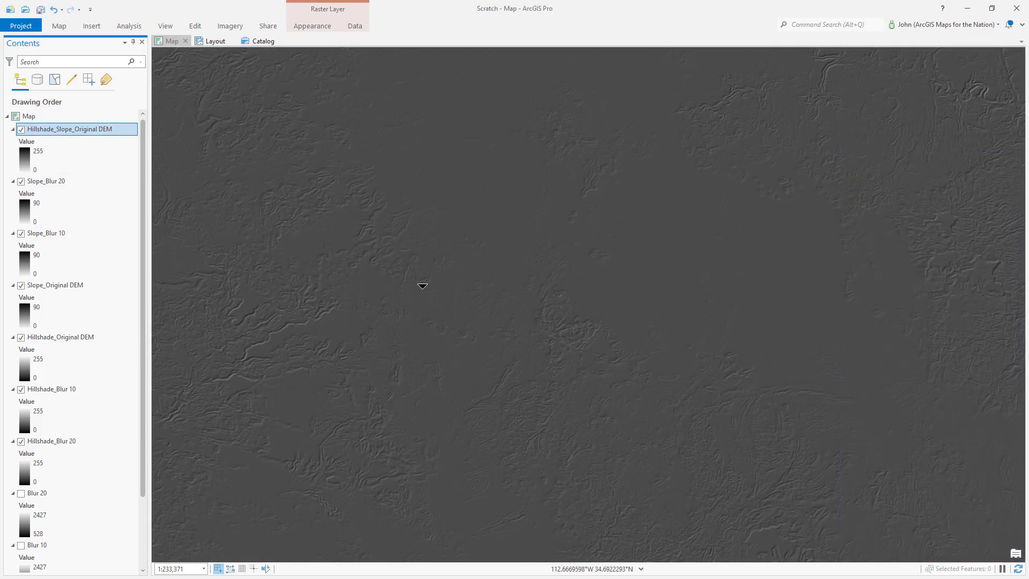
scroll(266, 328, up, 4)
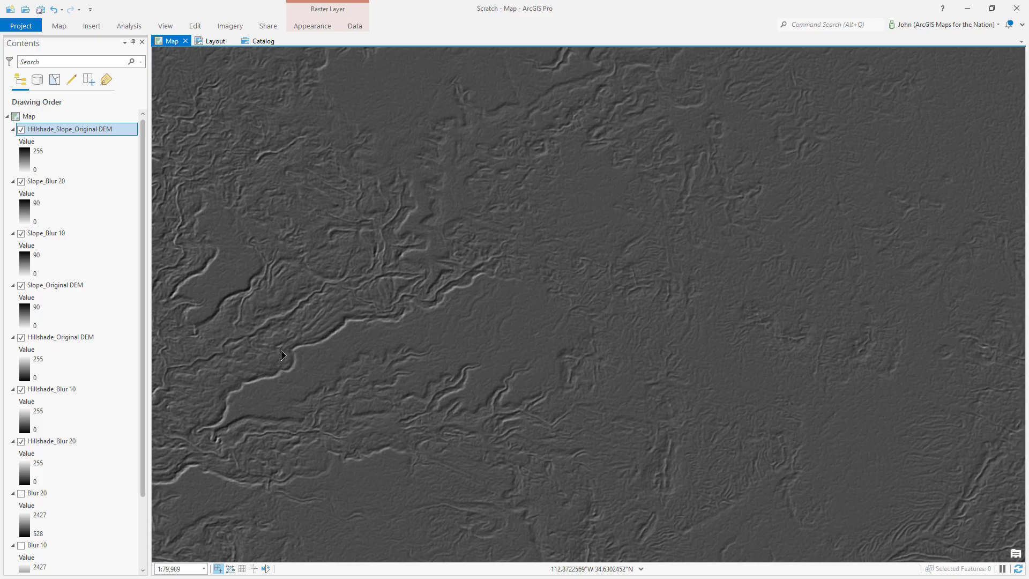
Set the Hillshade_Slope_Original DEM layer's Layer Blend to Soft Light
click(308, 26)
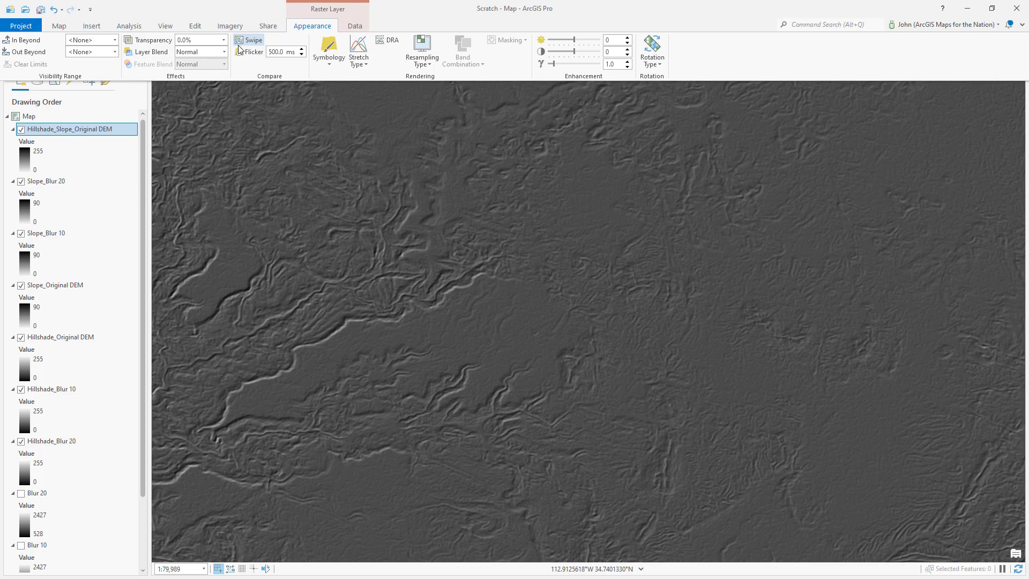
click(223, 52)
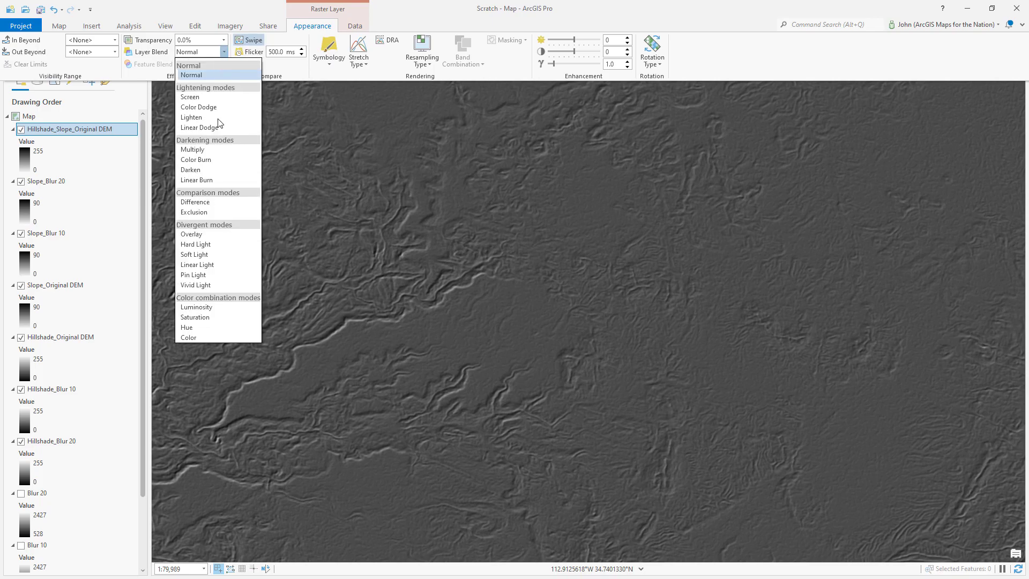
click(197, 254)
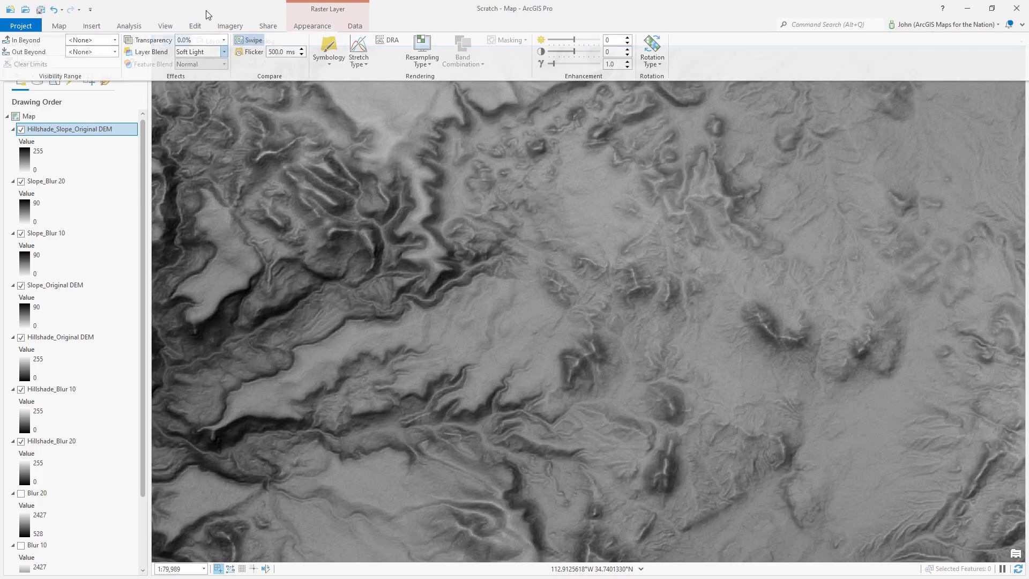
click(187, 68)
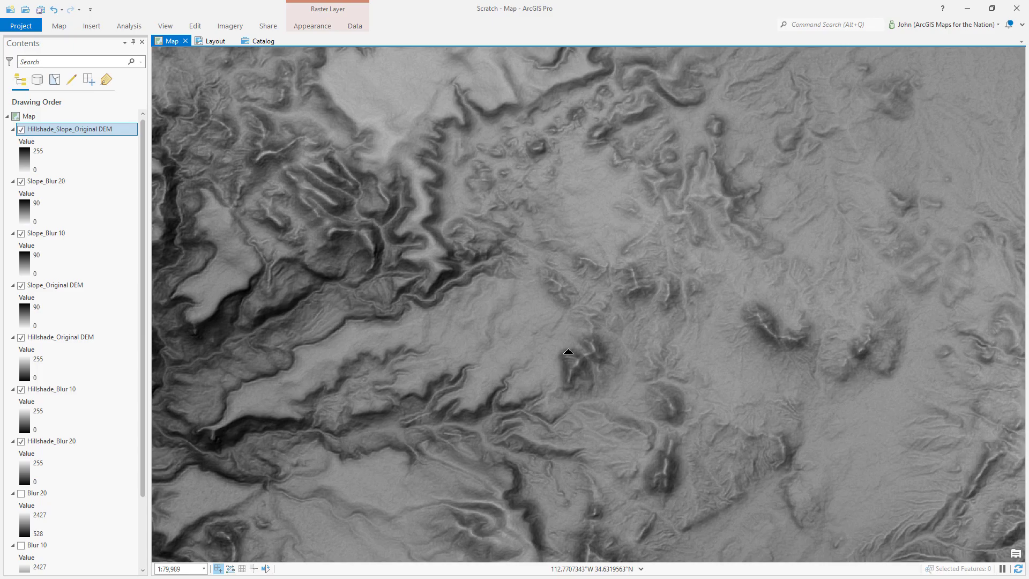
Zoom and pan the map to inspect the Hillshade_Slope_Original DEM extent over World Imagery
scroll(568, 351, down, 5)
scroll(555, 322, up, 3)
drag(555, 321, 468, 170)
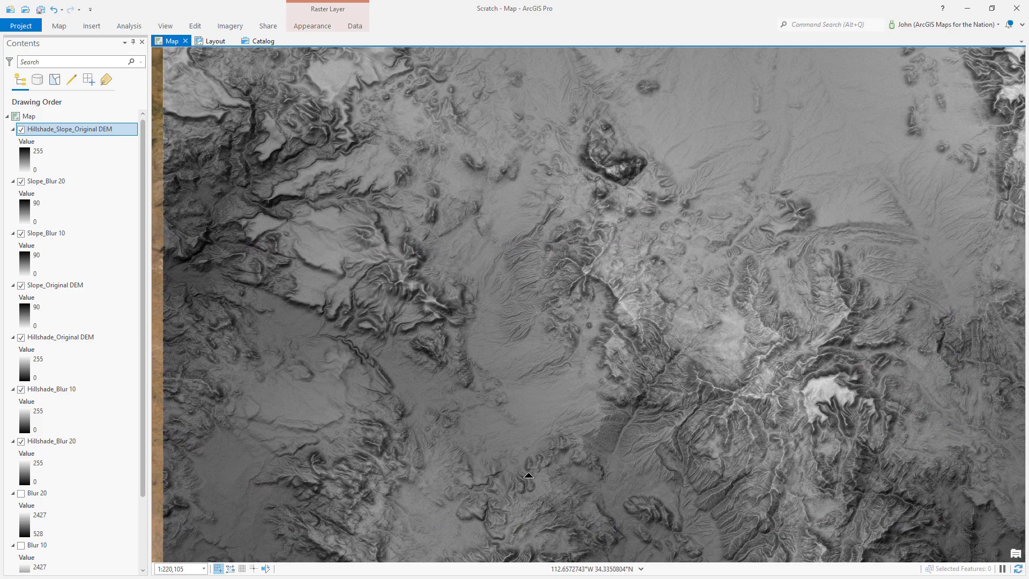
drag(812, 480, 524, 288)
scroll(555, 362, up, 3)
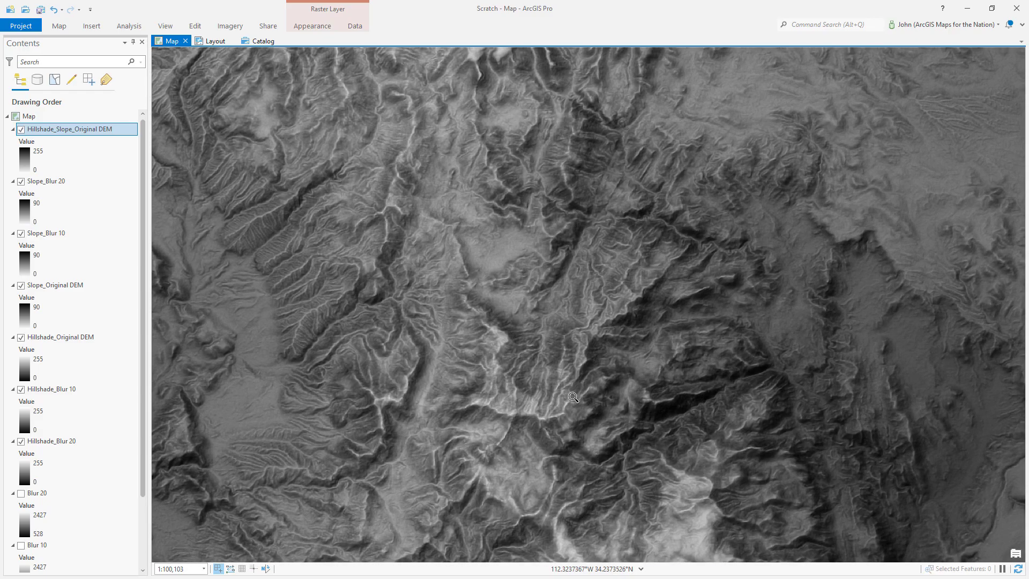
scroll(542, 377, down, 3)
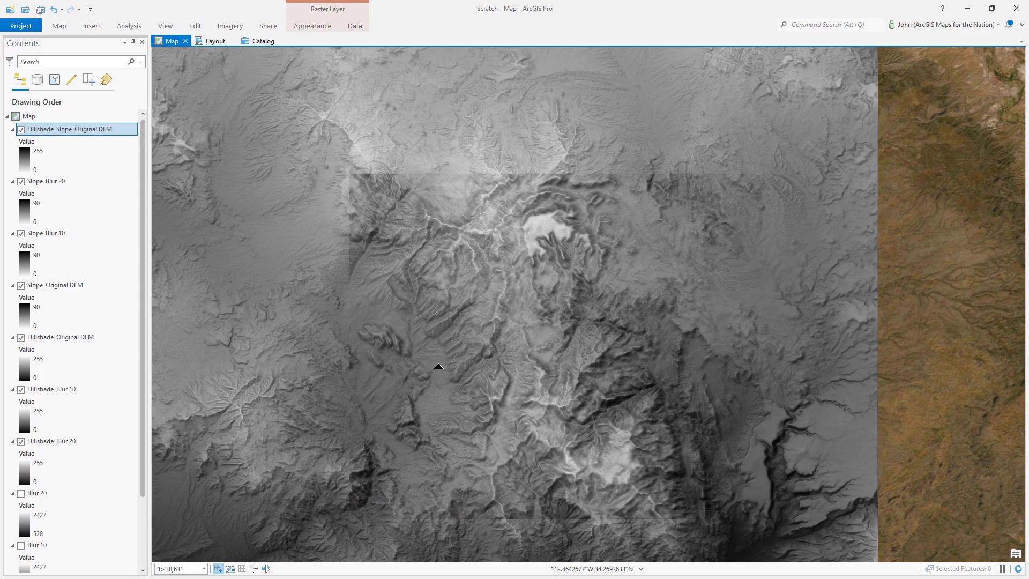
drag(439, 367, 599, 319)
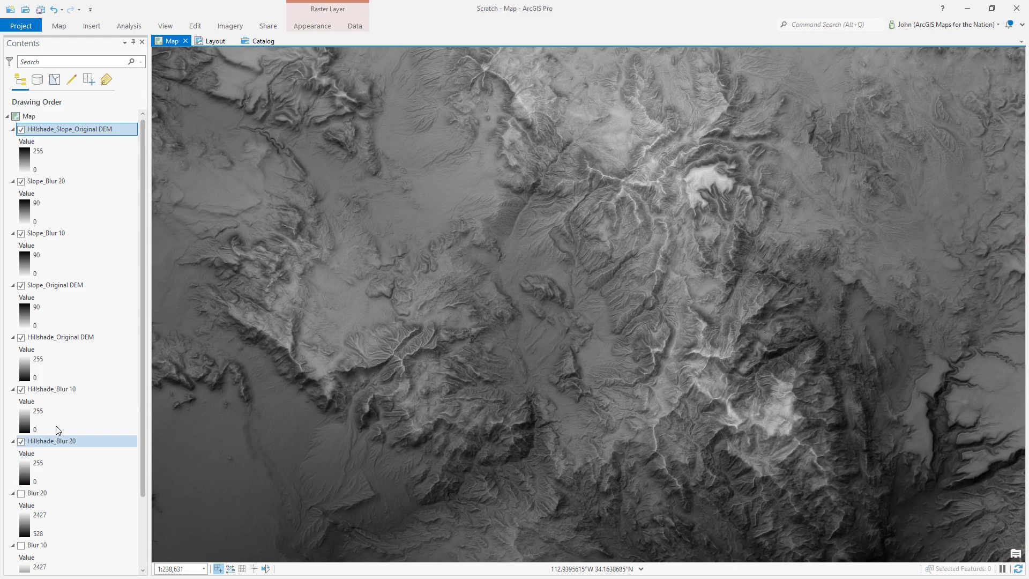
scroll(70, 470, down, 3)
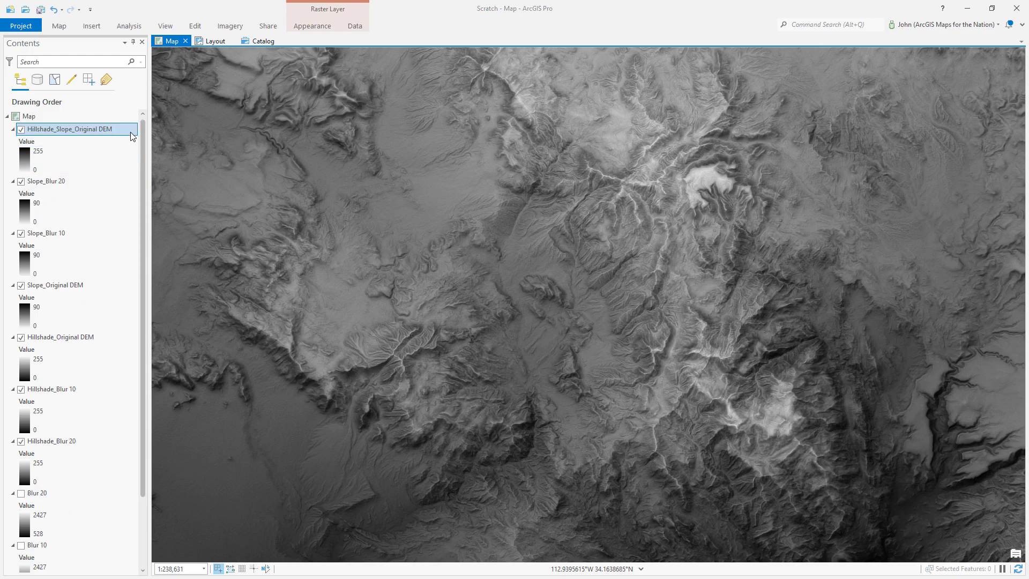
Group all terrain layers from the top layer down to Original DEM into one group layer
click(127, 155)
scroll(123, 171, down, 3)
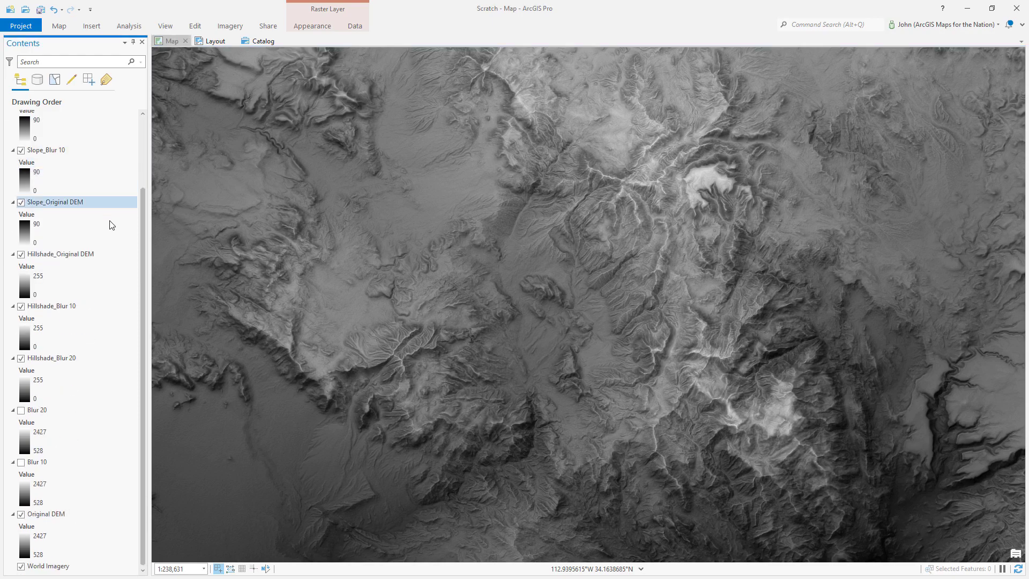
shift+click(82, 513)
right_click(82, 513)
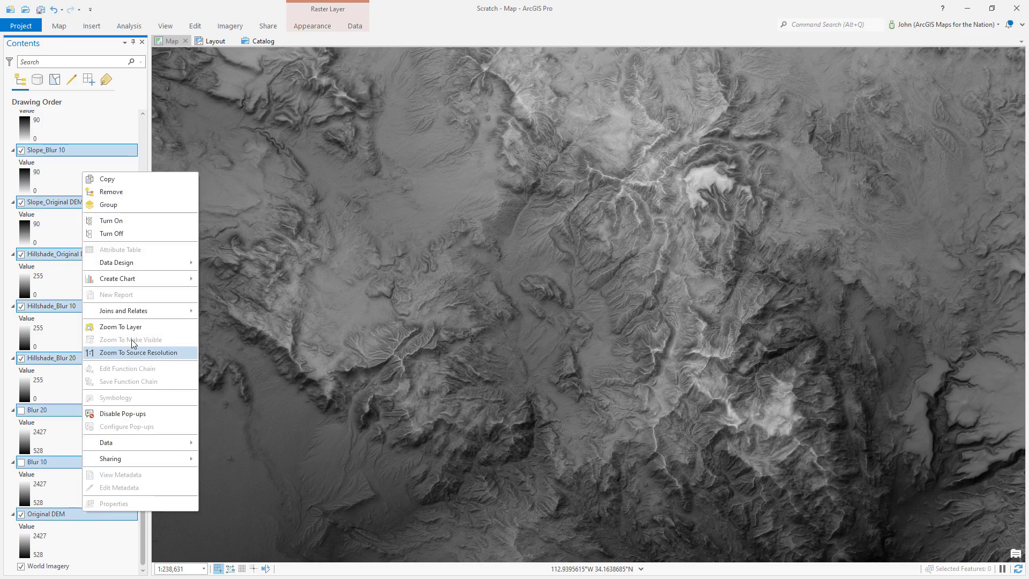
click(126, 205)
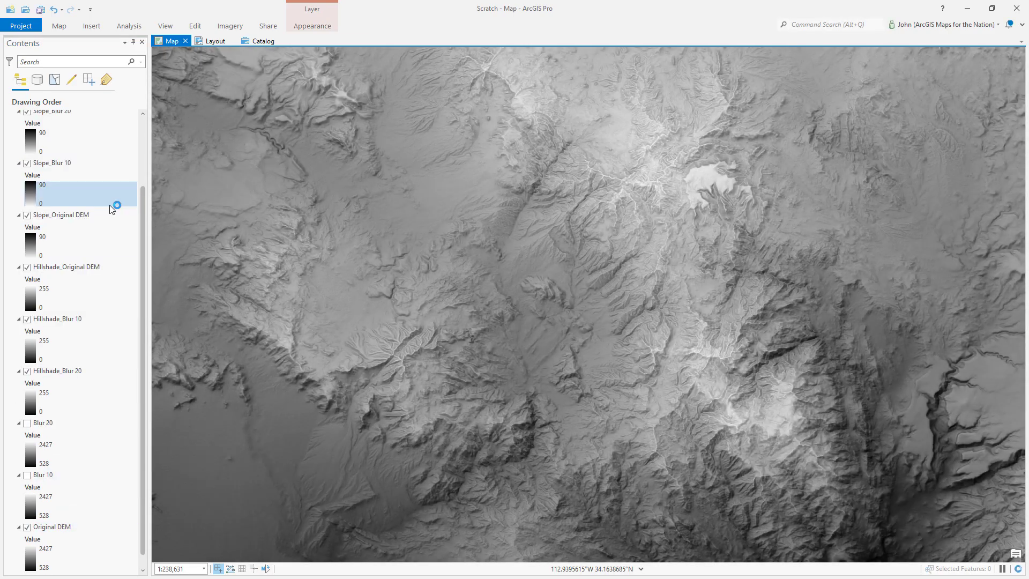
Collapse the new group layer and rename it 'Hillshade'
click(13, 129)
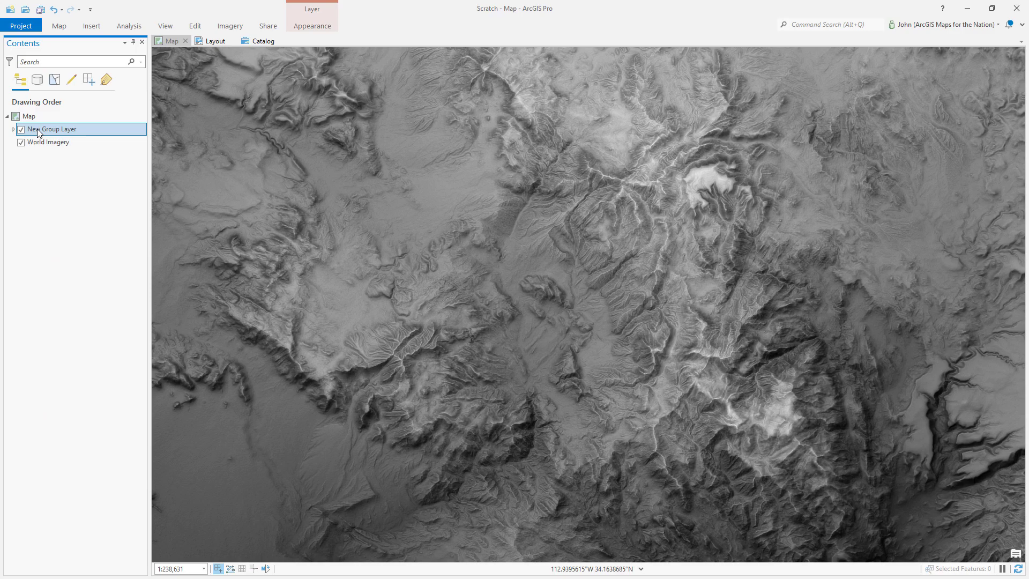
click(37, 131)
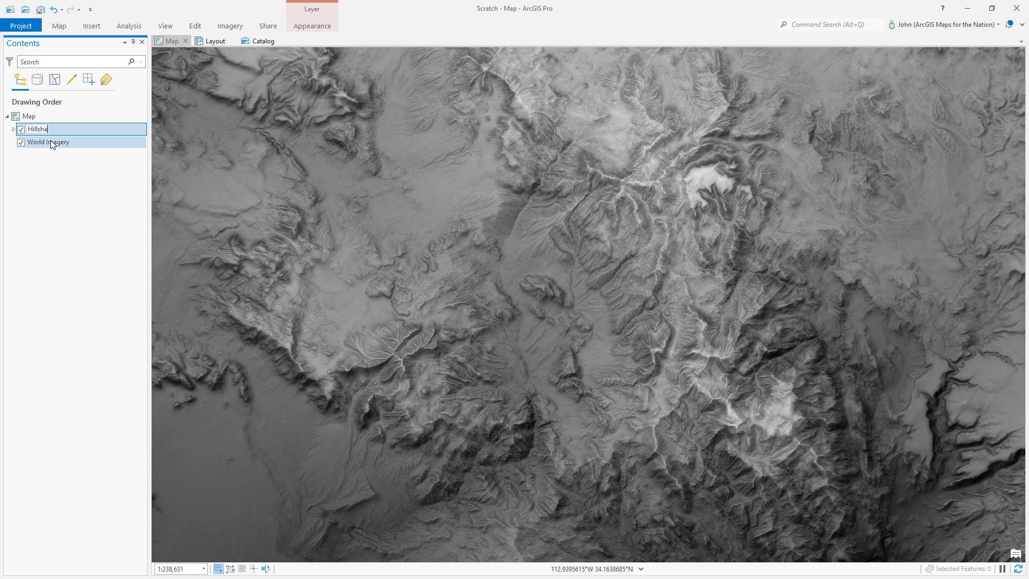
text(Hillshade)
key(Return)
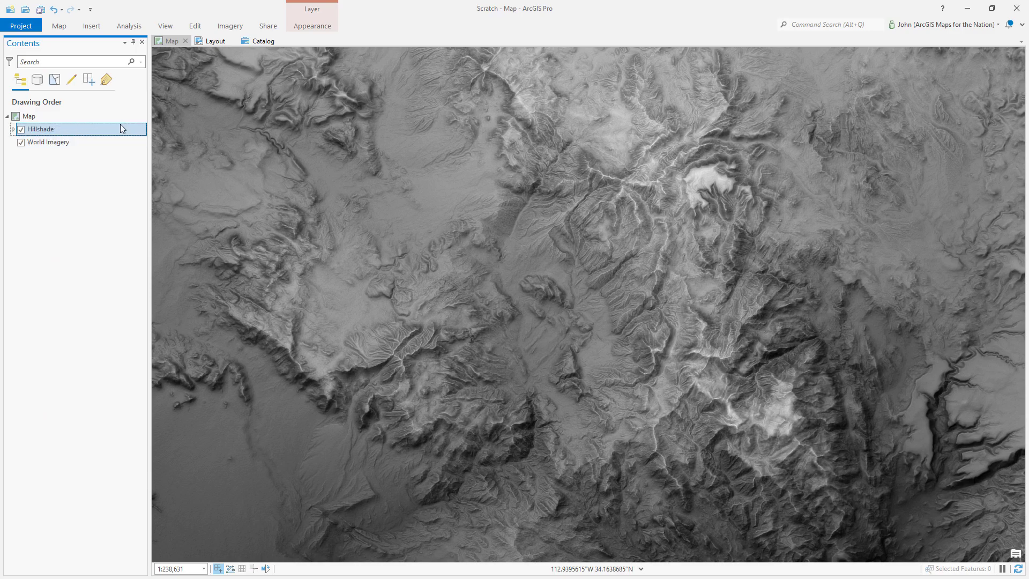
Set the Hillshade group's Layer Blend to Overlay
click(309, 27)
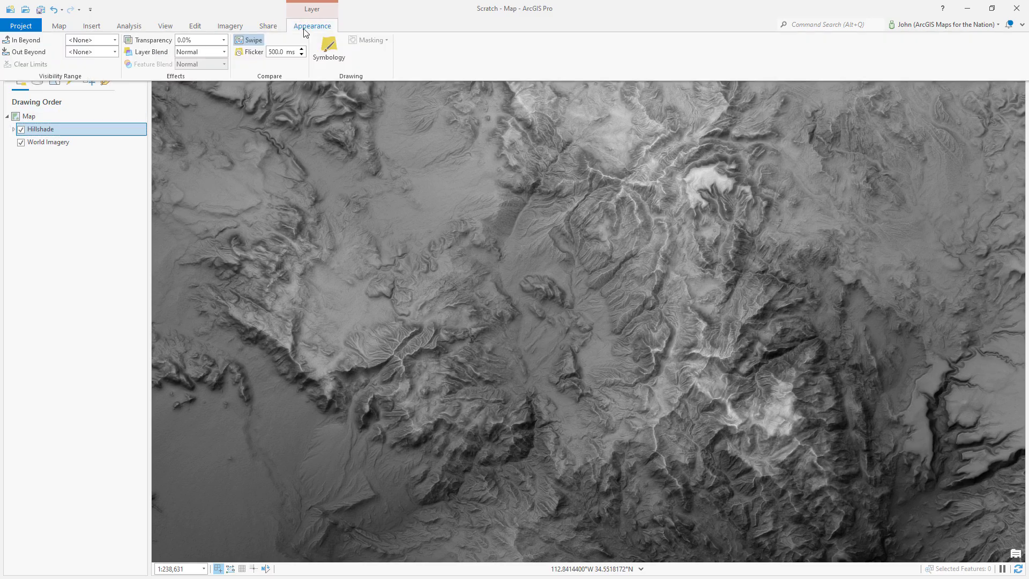
click(224, 51)
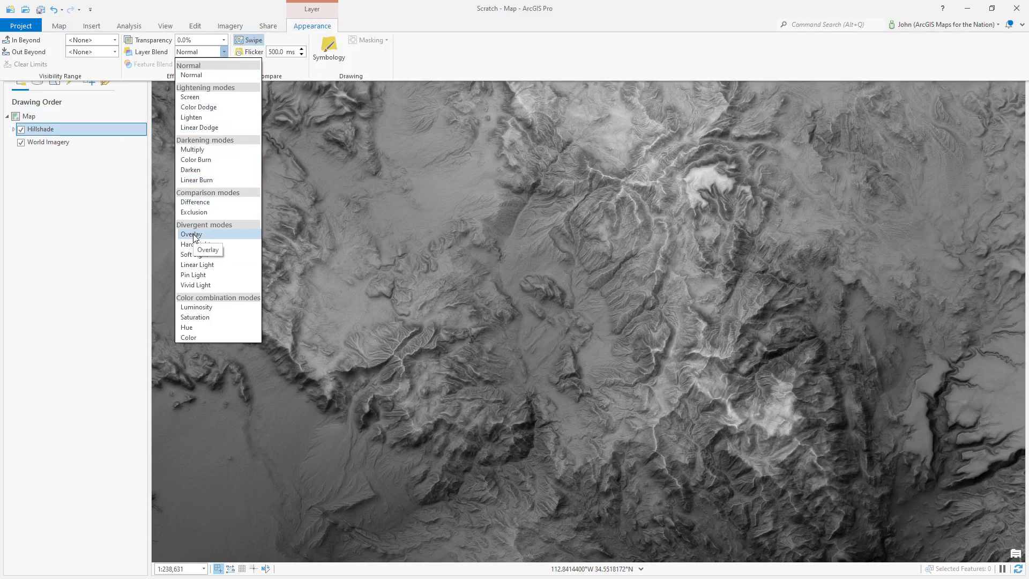
click(191, 234)
click(79, 268)
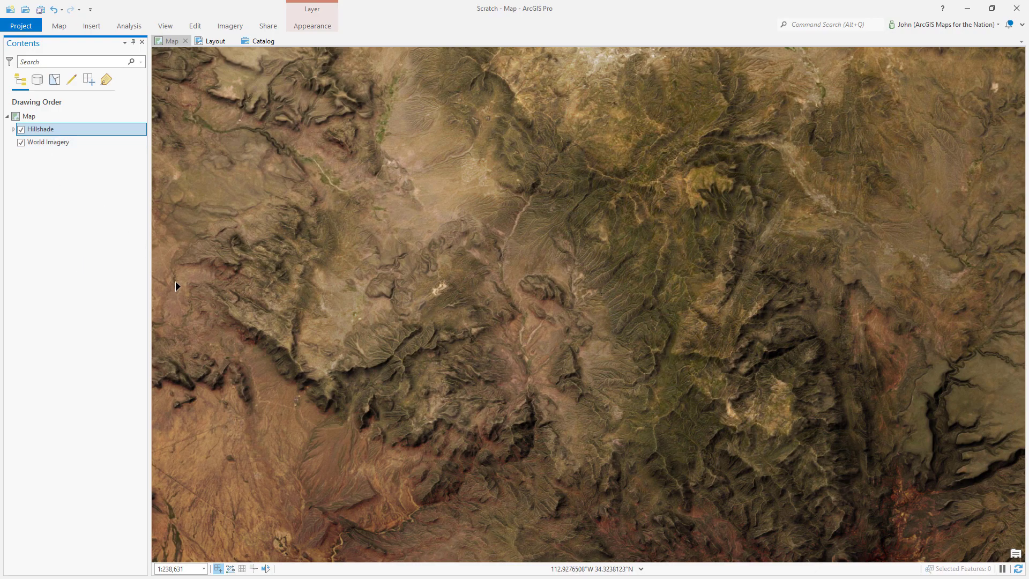
Swipe the Hillshade group against World Imagery to compare, then zoom out to its full extent
drag(175, 248, 149, 279)
drag(599, 96, 531, 552)
drag(219, 125, 986, 182)
scroll(544, 257, down, 2)
drag(544, 256, 542, 269)
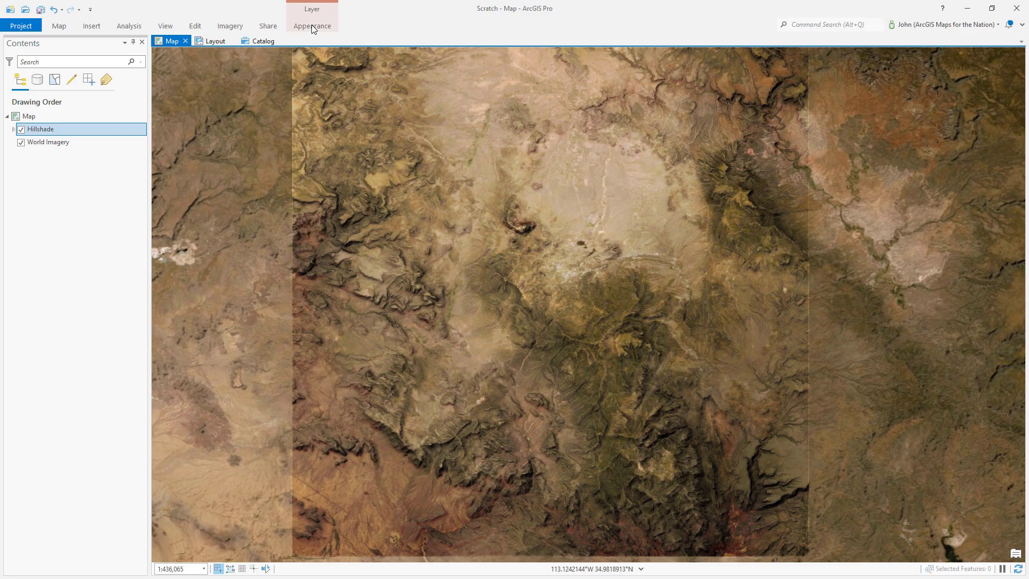
Change the Hillshade group's Layer Blend from Overlay to Luminosity
click(312, 27)
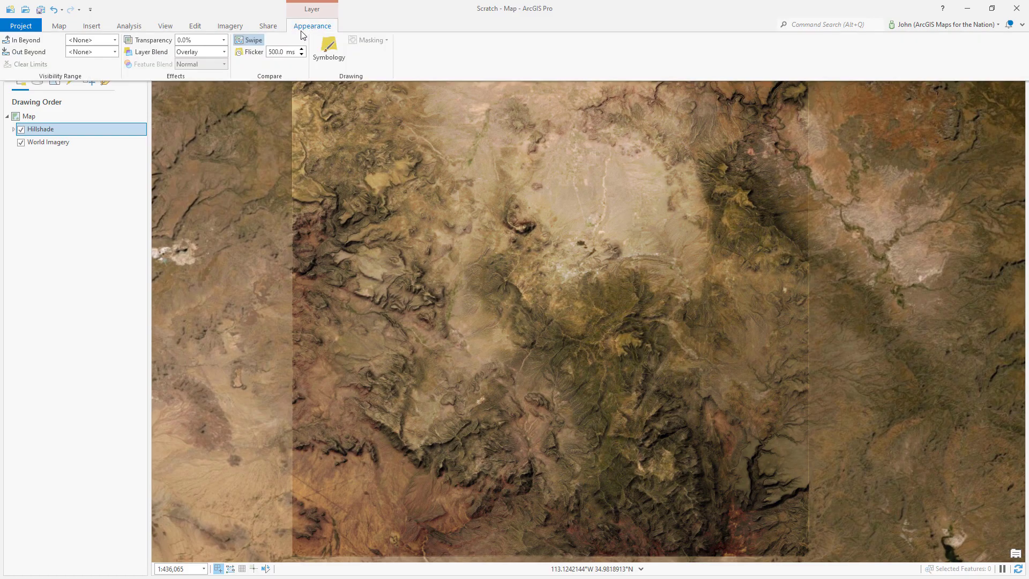
click(225, 52)
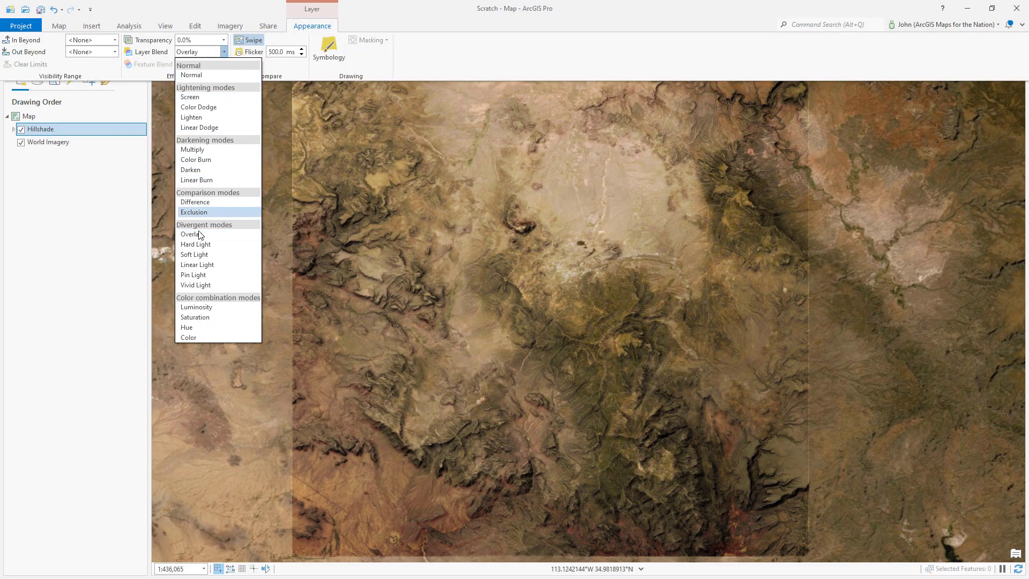
click(194, 307)
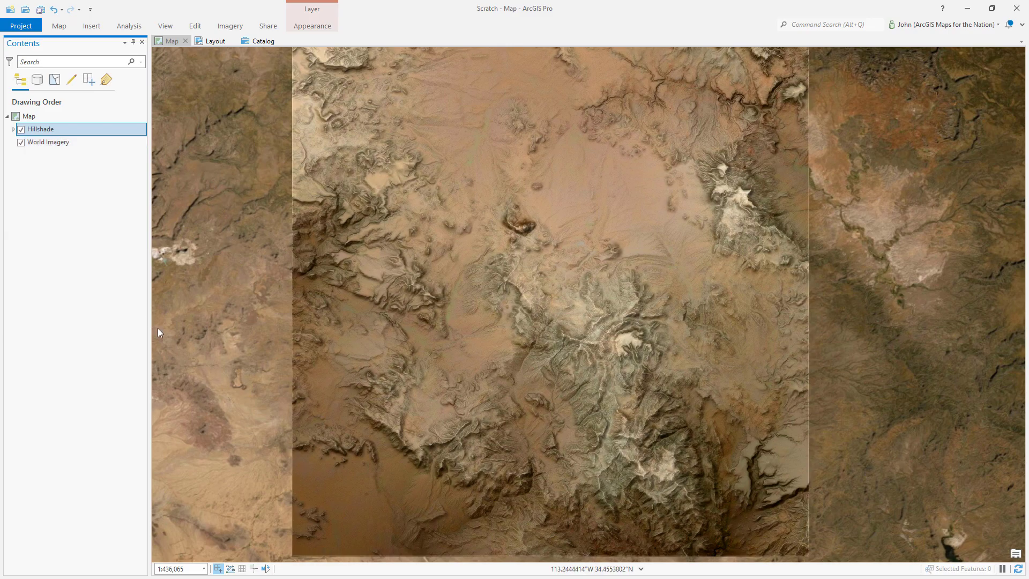
click(355, 214)
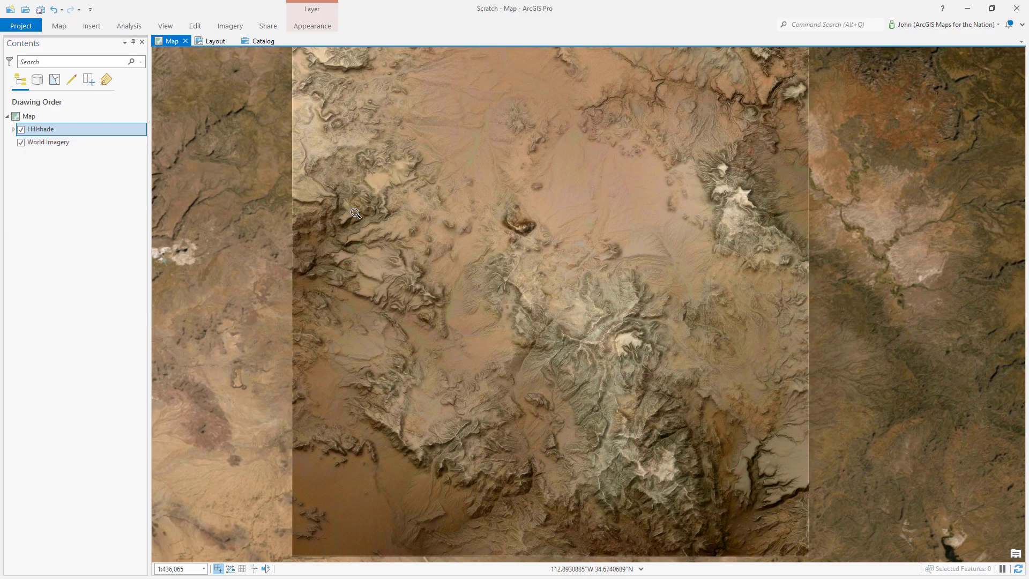
scroll(355, 213, up, 5)
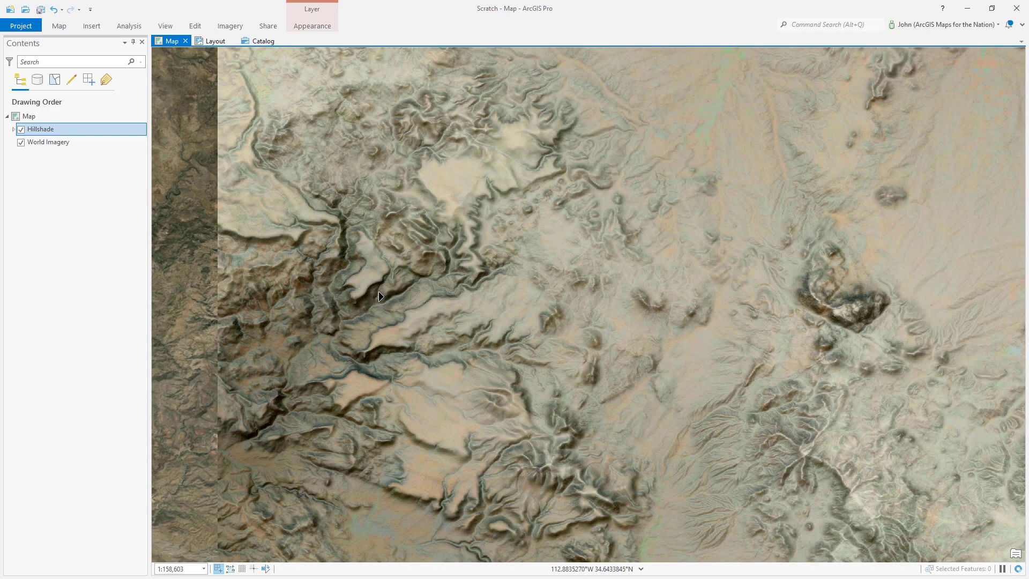
drag(275, 291, 804, 307)
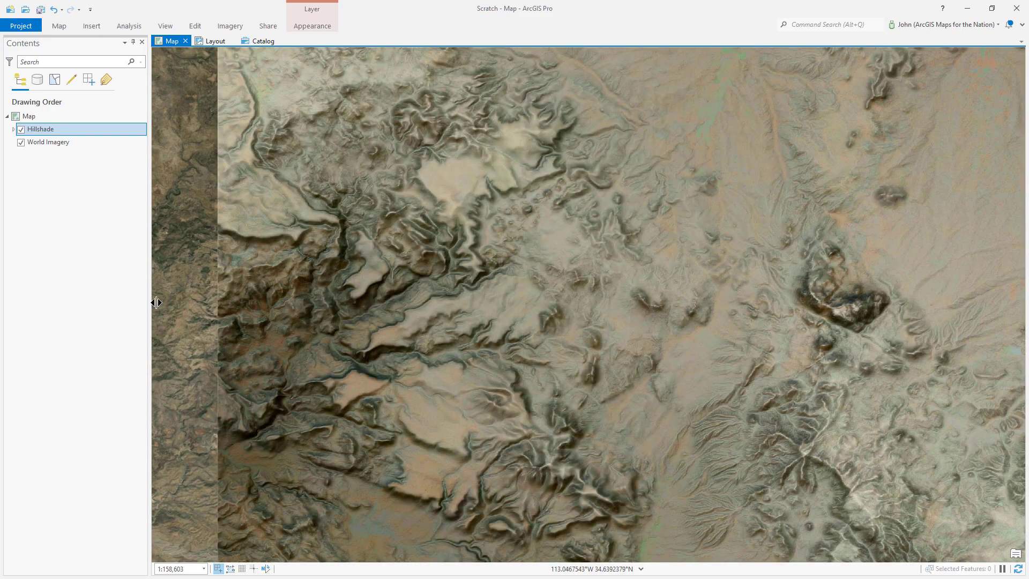
scroll(457, 271, down, 5)
scroll(825, 183, up, 3)
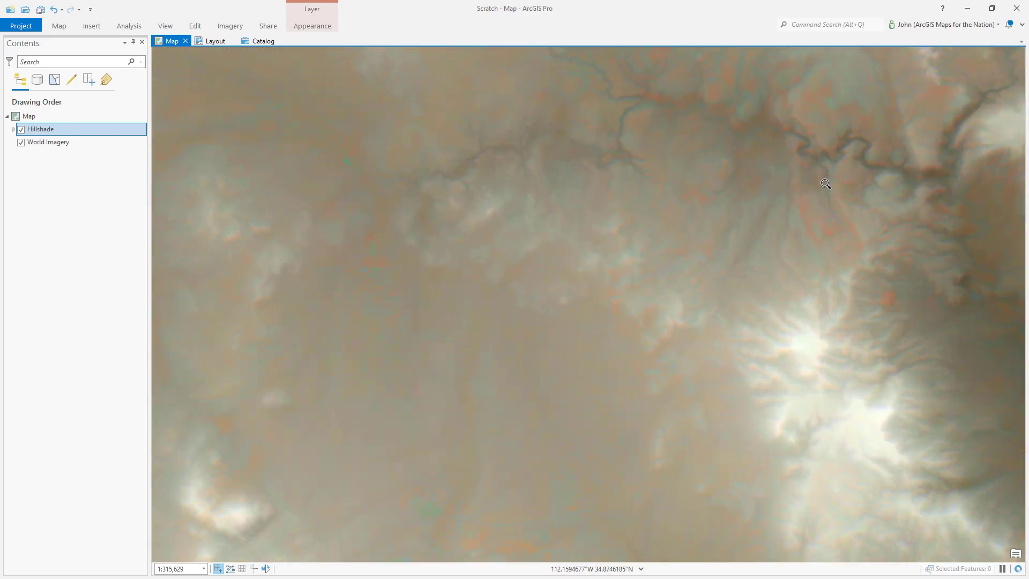
scroll(198, 168, up, 3)
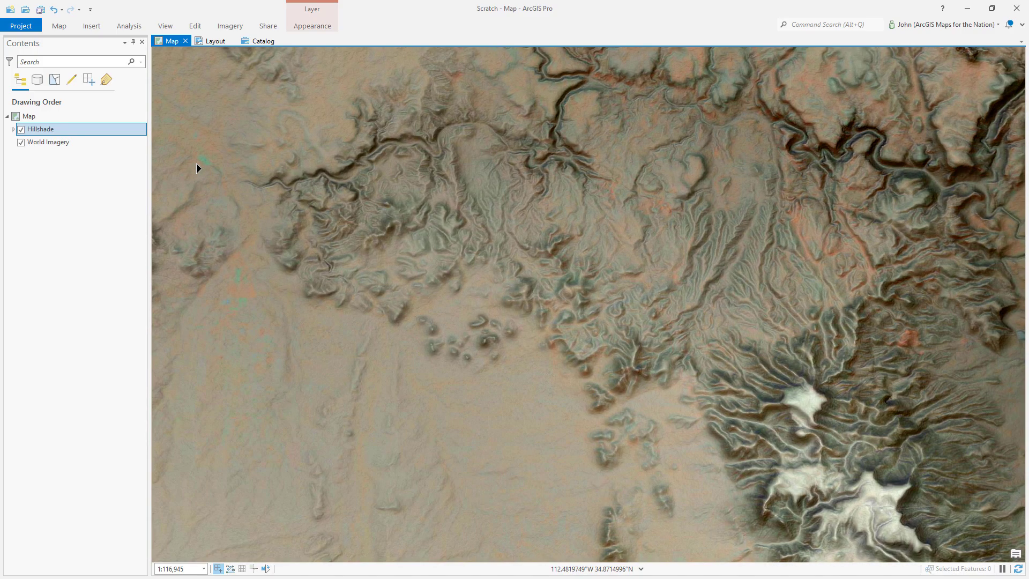
drag(198, 168, 443, 190)
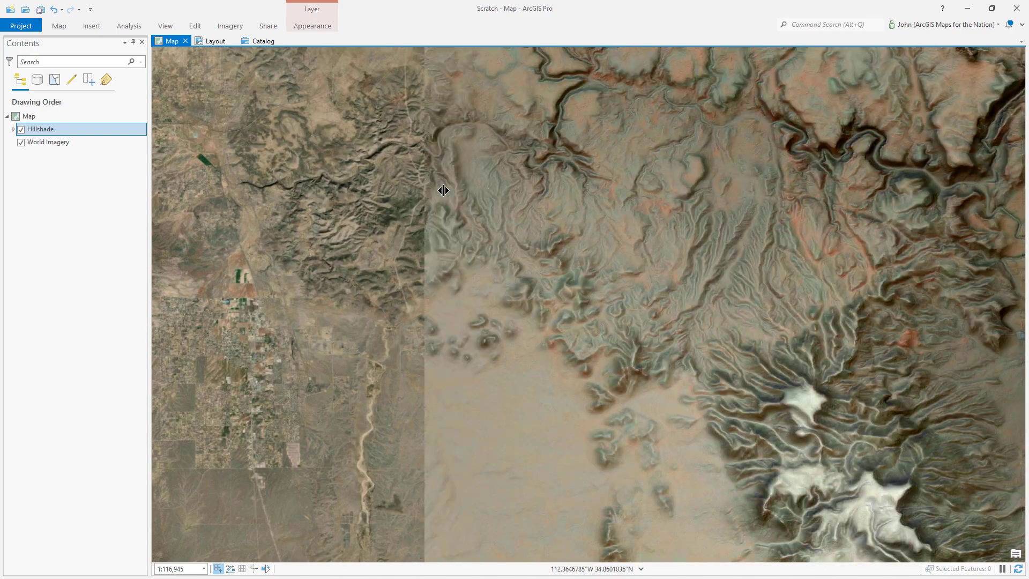
key(minus)
key(Down)
key(Left)
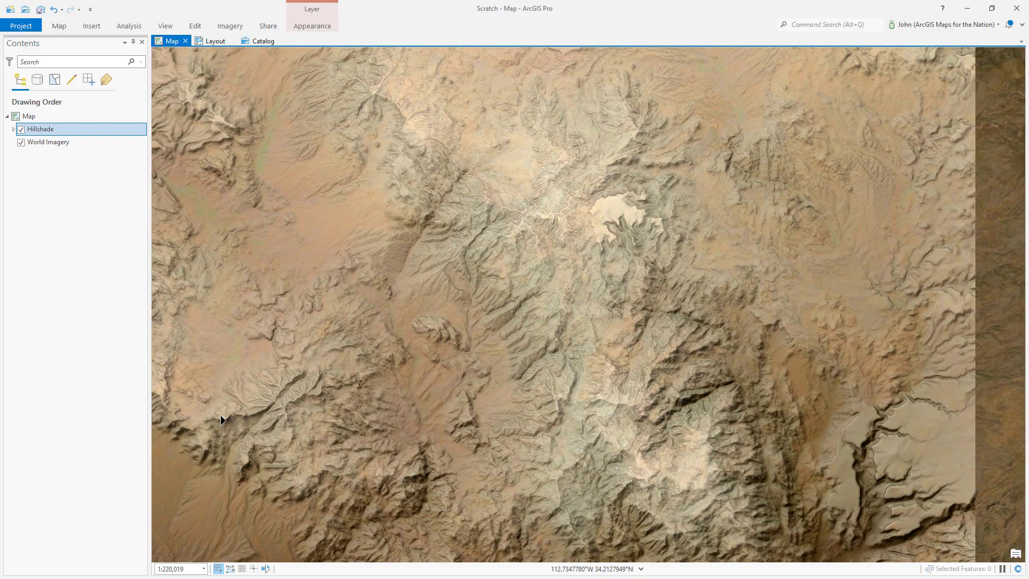
drag(221, 416, 187, 410)
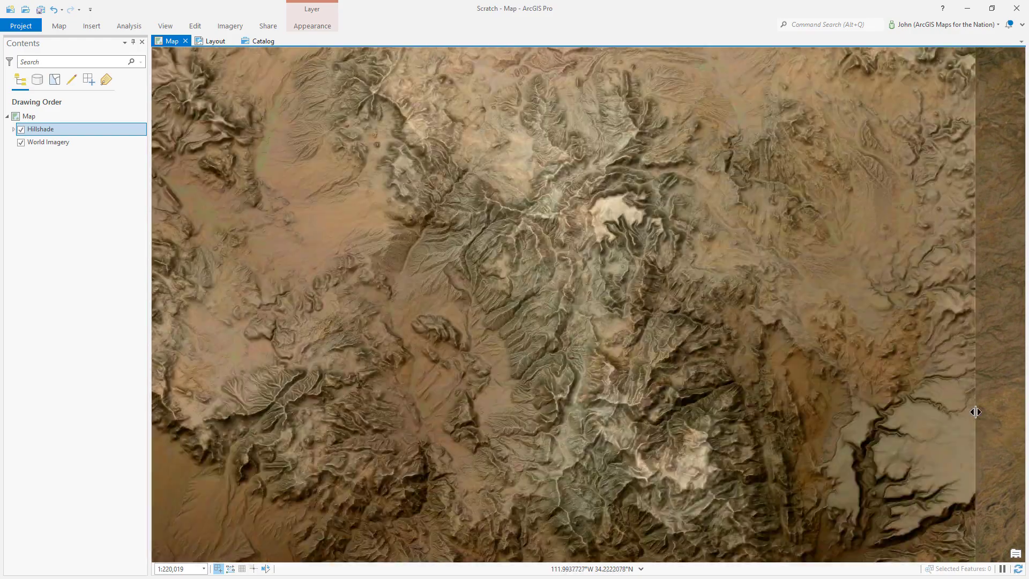